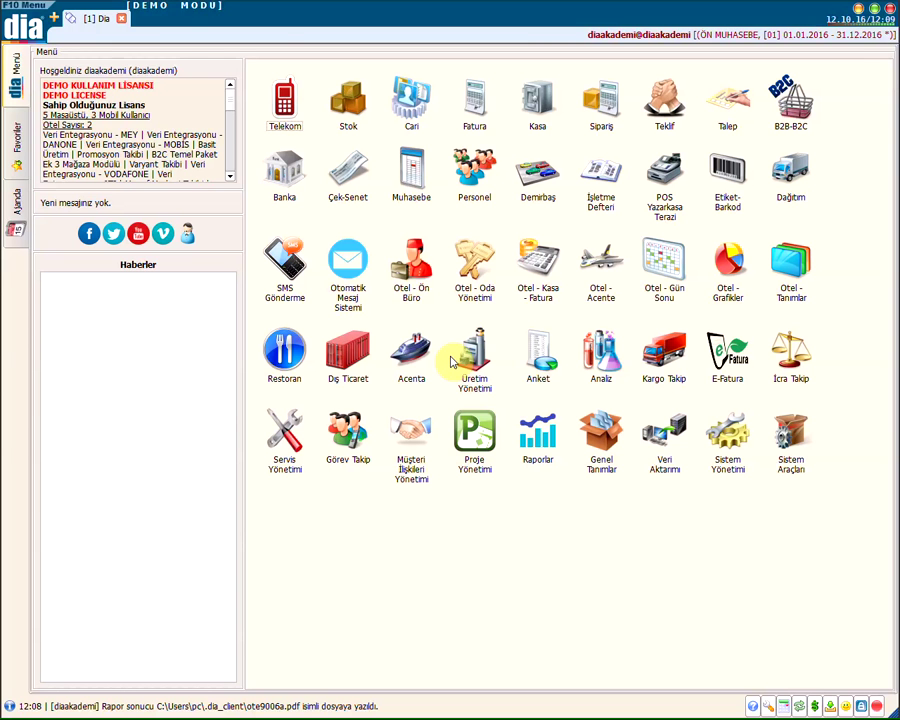
- Search the main menu for "HESAP PLA" and open the Muhasebe Hesap Planı <muh1000> screen
left_click(30, 40)
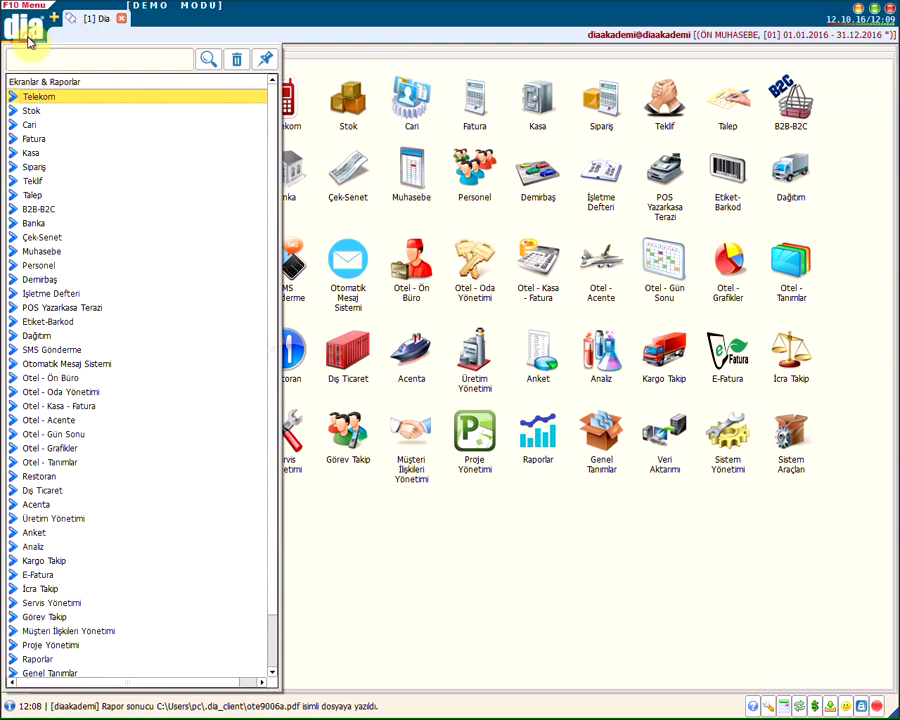
left_click(27, 55)
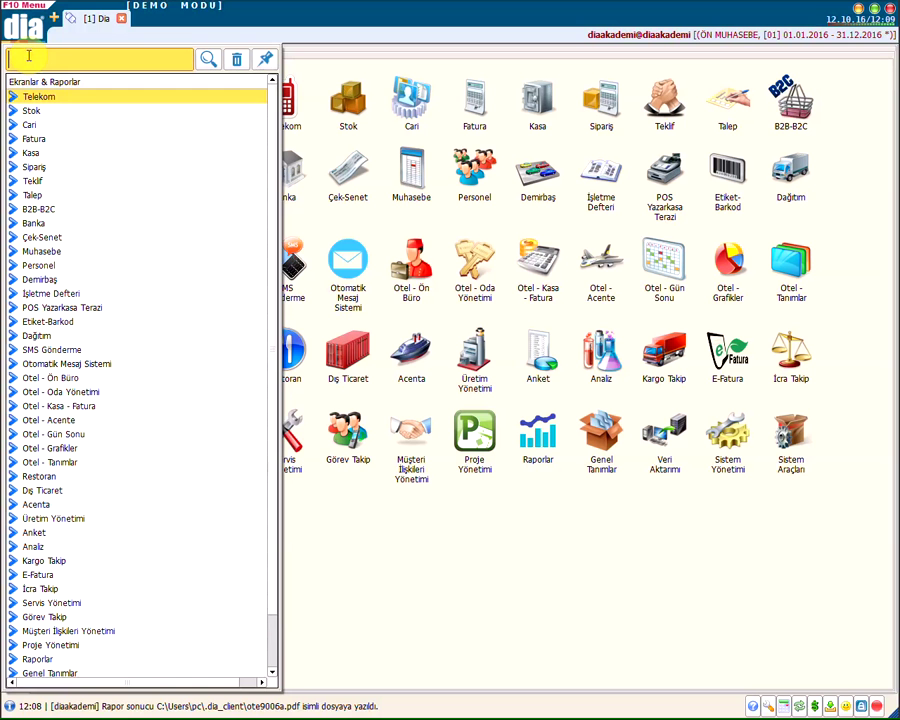
type("HESAP PLA")
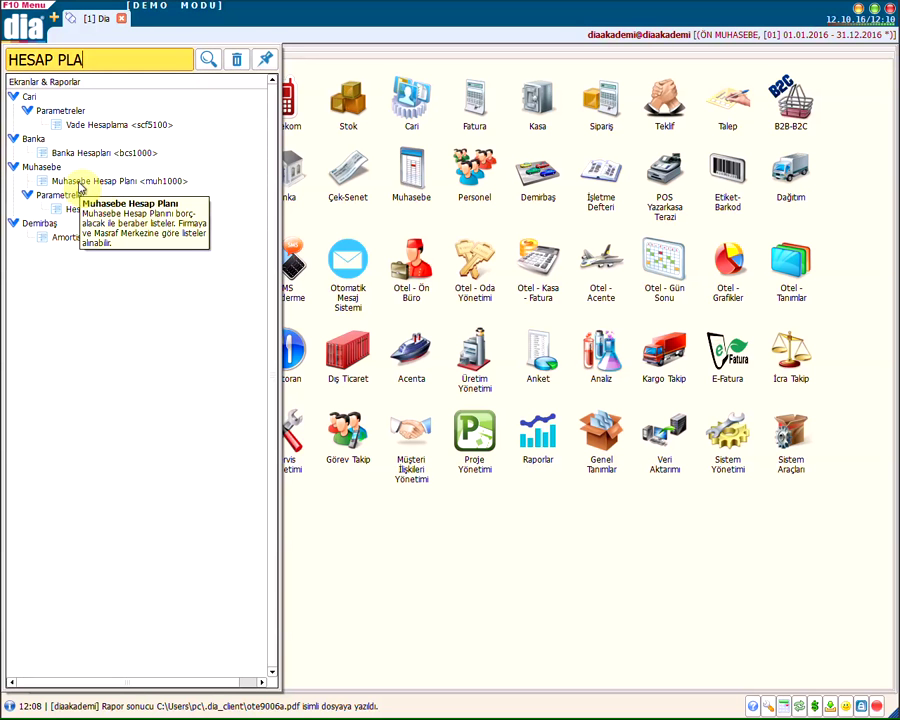
left_click(79, 186)
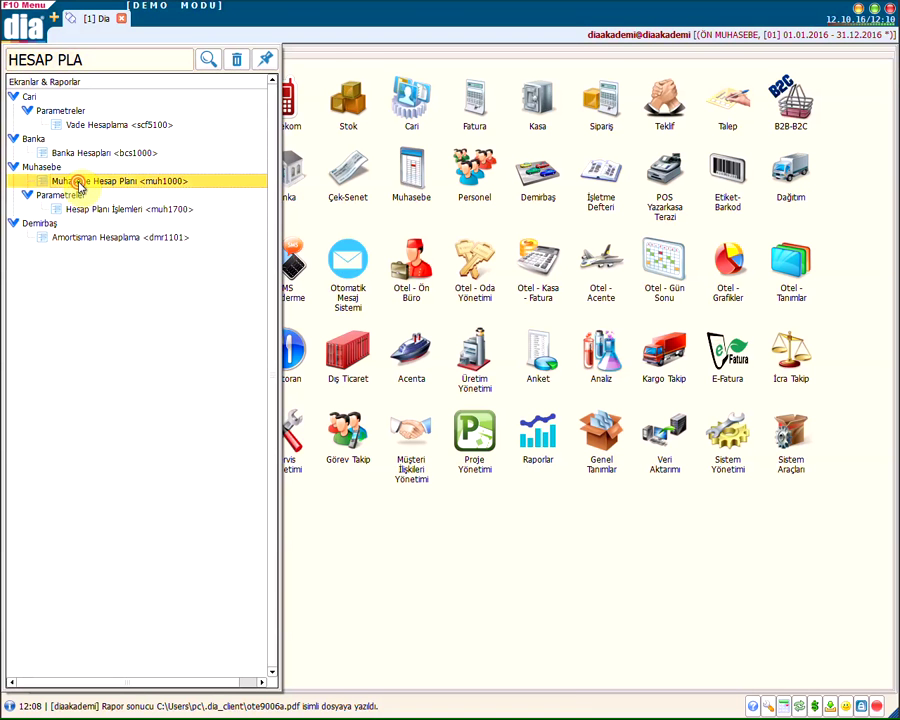
- Filter the chart of accounts by code 600, examine the BEYAZ EŞYA SATIŞLAR account card and close it
type("600")
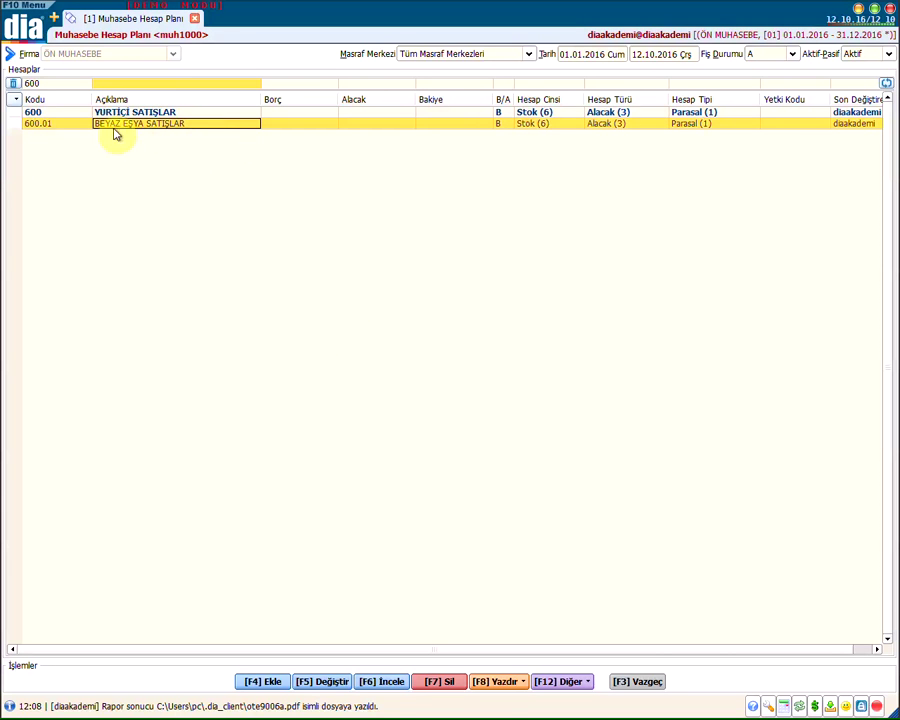
left_click(381, 682)
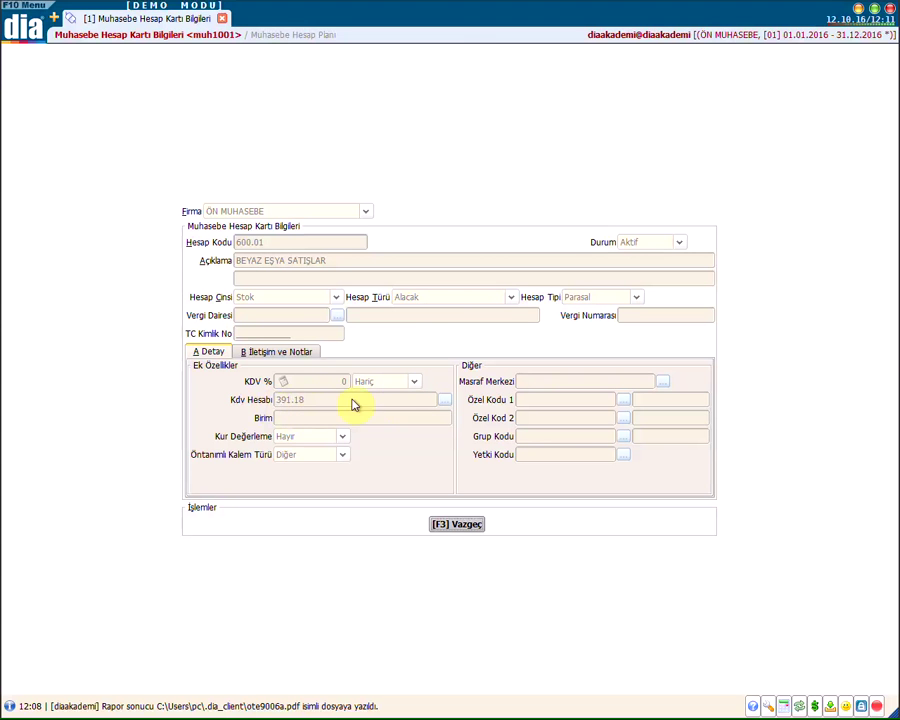
left_click(457, 528)
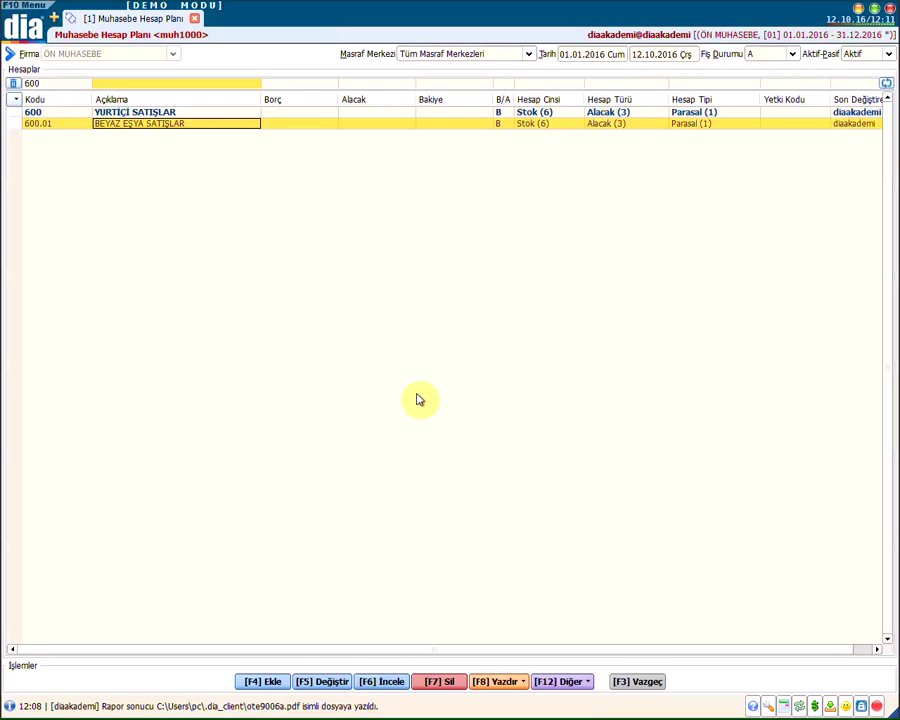
- Add a new account card with code 600.02, description "% 8 Lİ SATIŞLAR" and account kind Stok
left_click(263, 683)
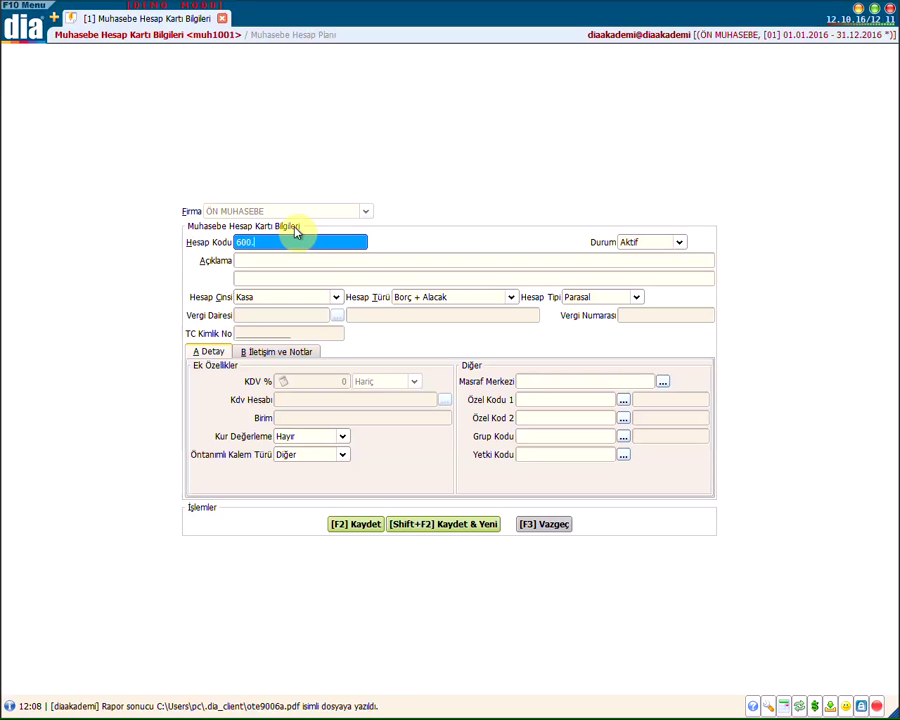
type("02")
key("Return")
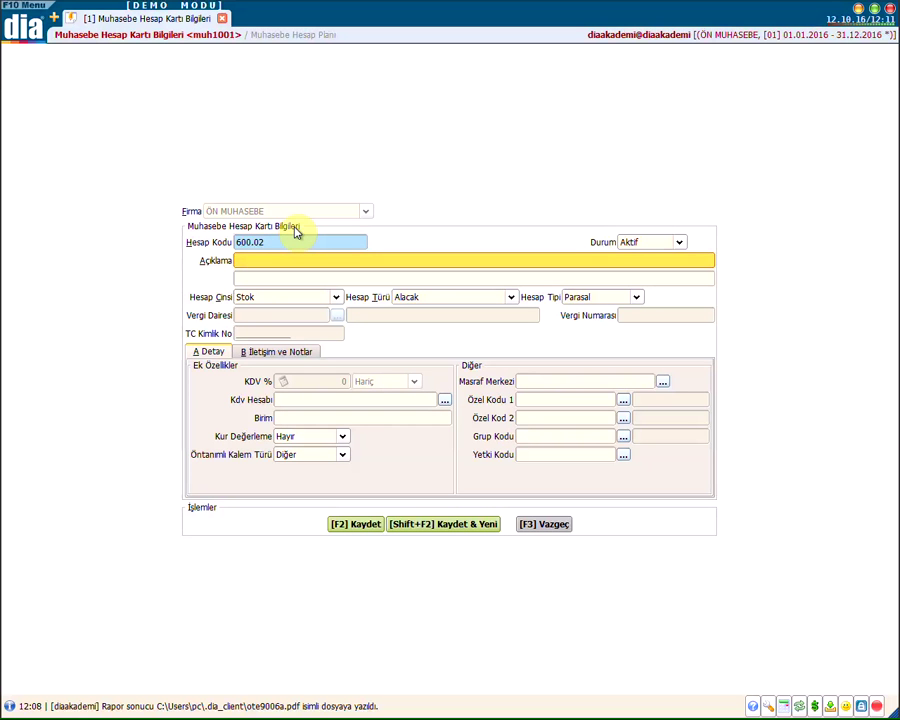
type("% 8 Lİ SATIŞLAR")
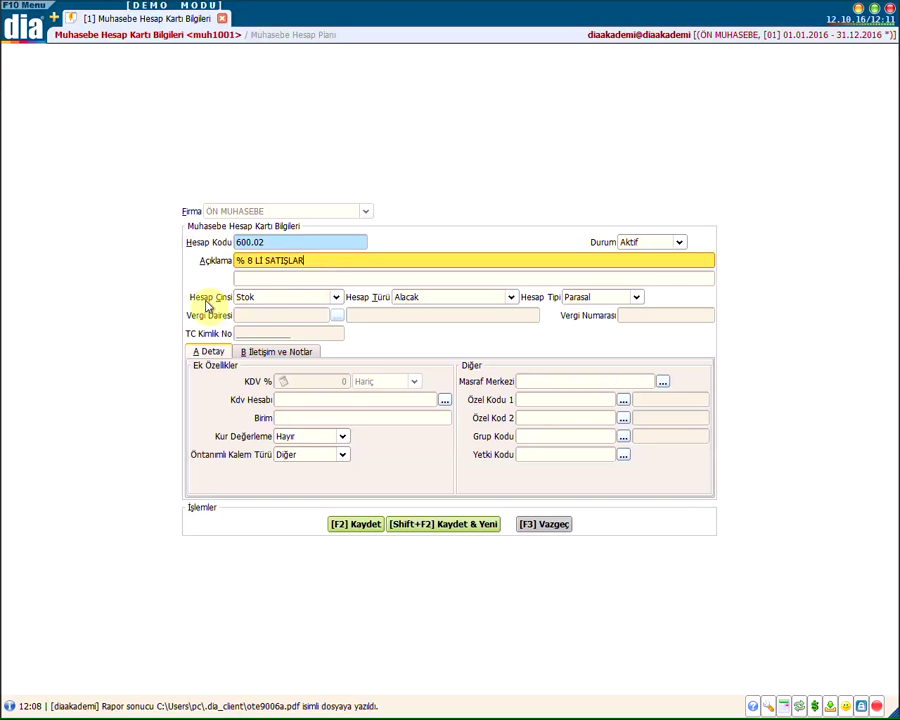
left_click(271, 303)
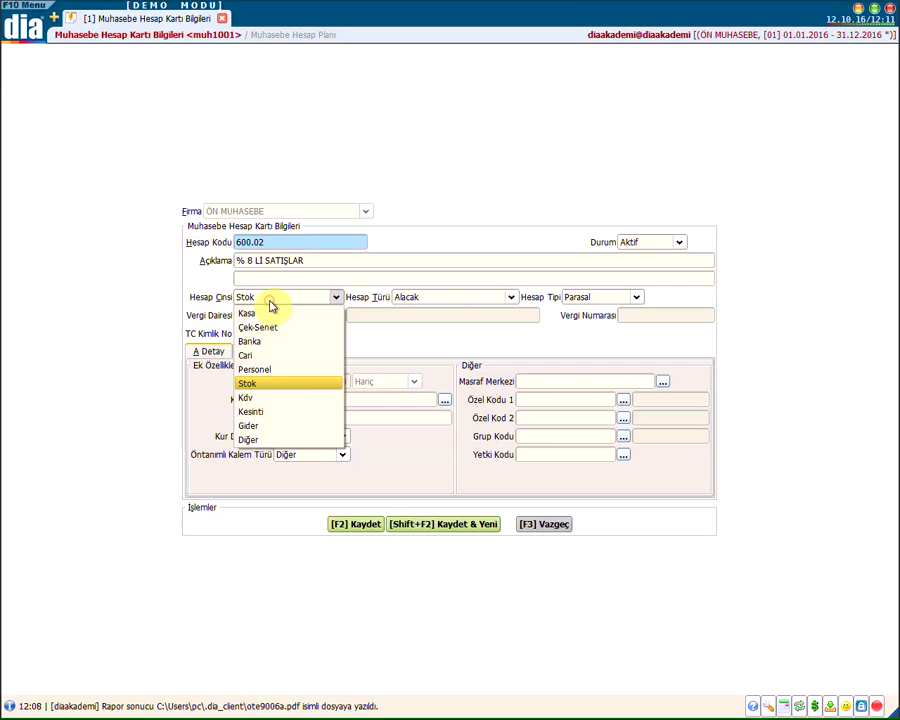
left_click(275, 385)
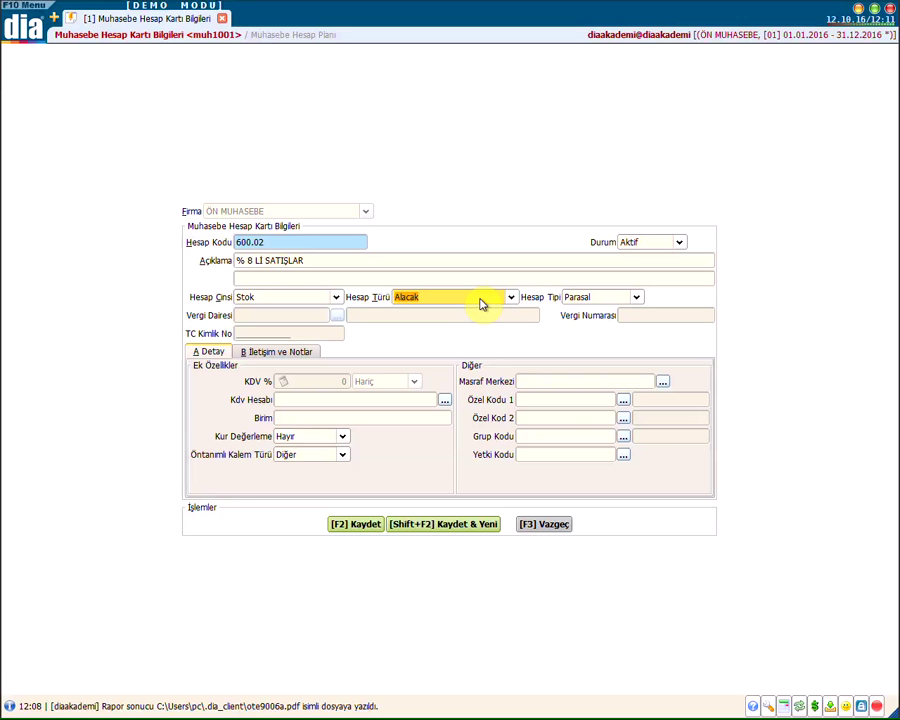
- Open the account list for the Kdv Hesabı field, review the 391 sub-accounts and examine the card of 391.01
left_click(304, 400)
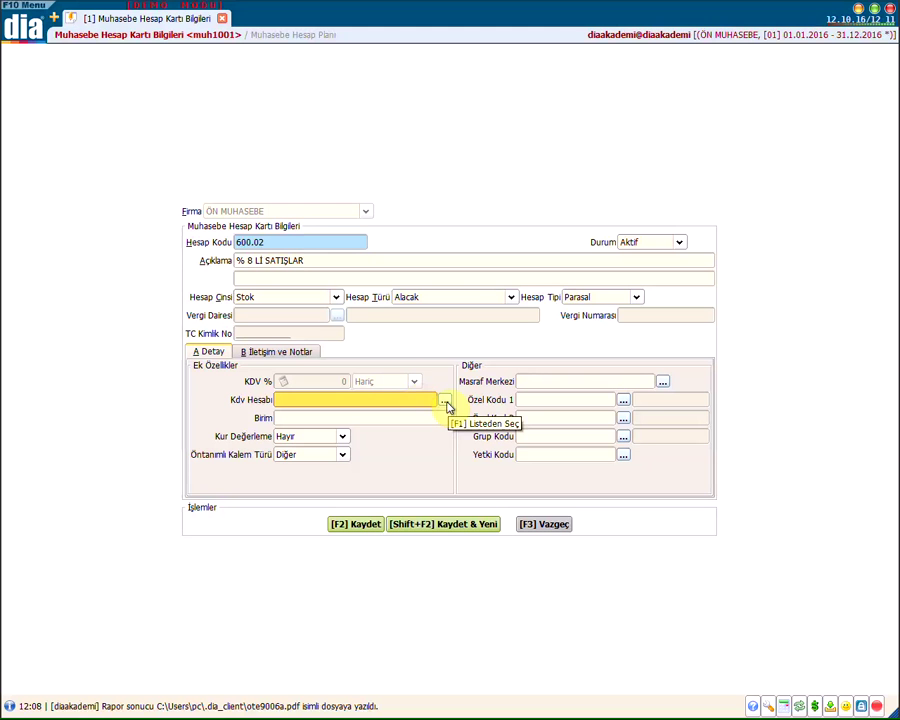
left_click(446, 401)
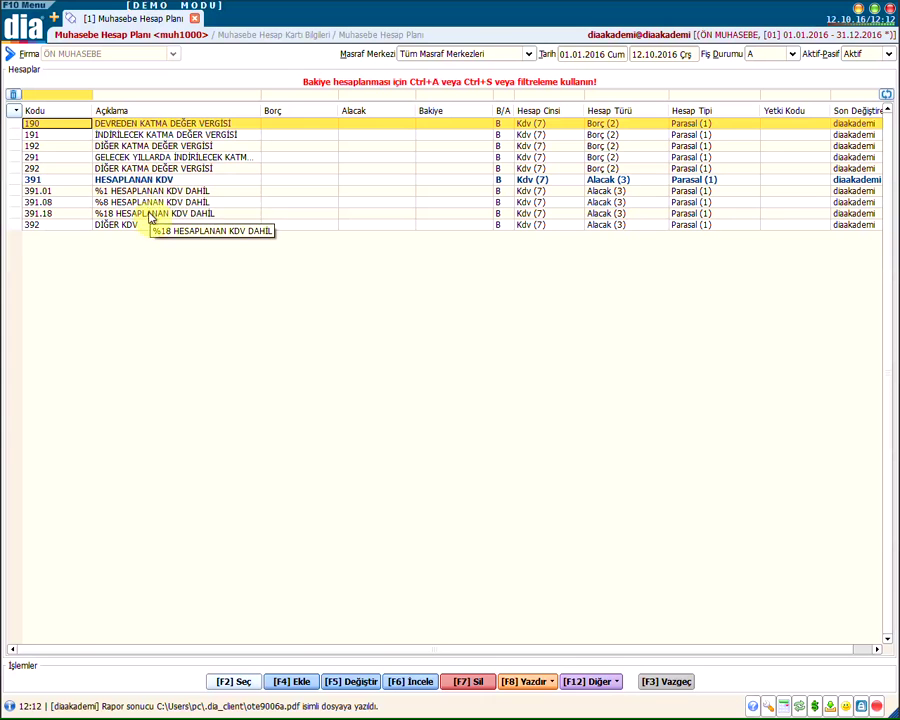
left_click(84, 214)
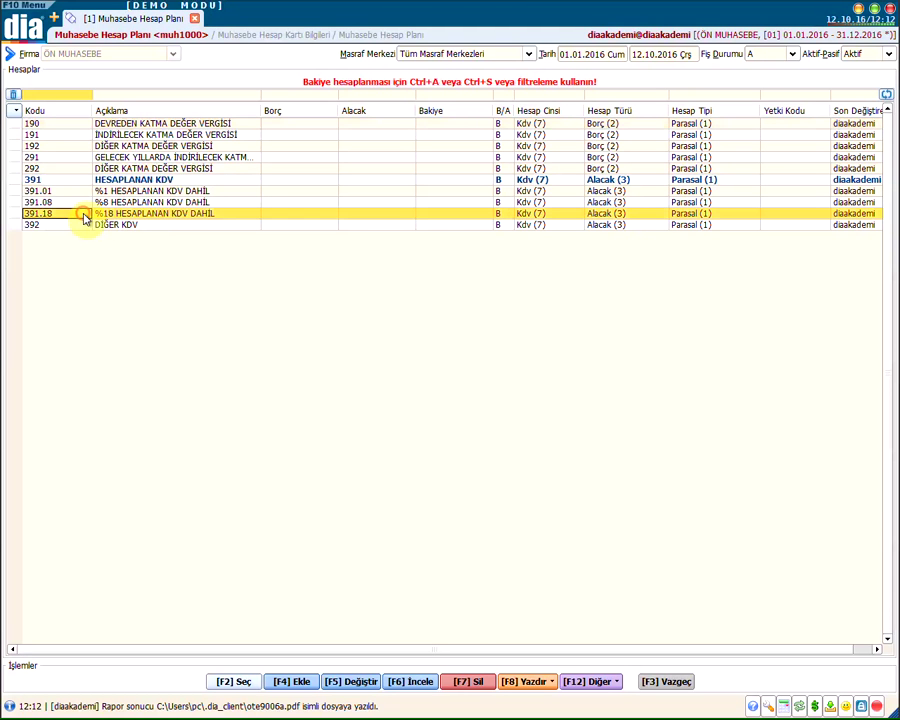
left_click(80, 203)
left_click(81, 190)
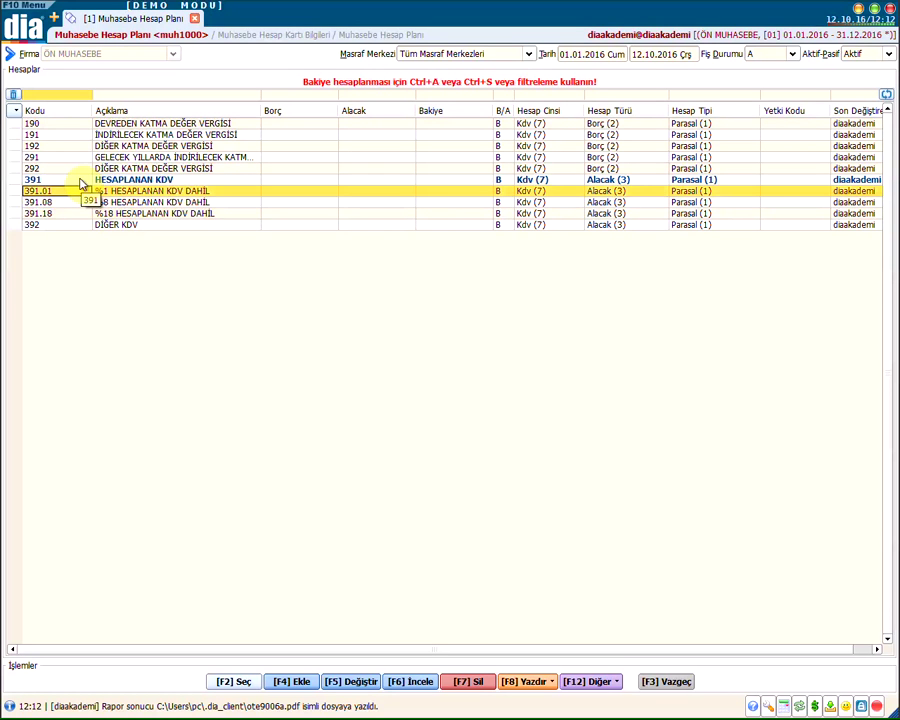
left_click(184, 213)
left_click(184, 202)
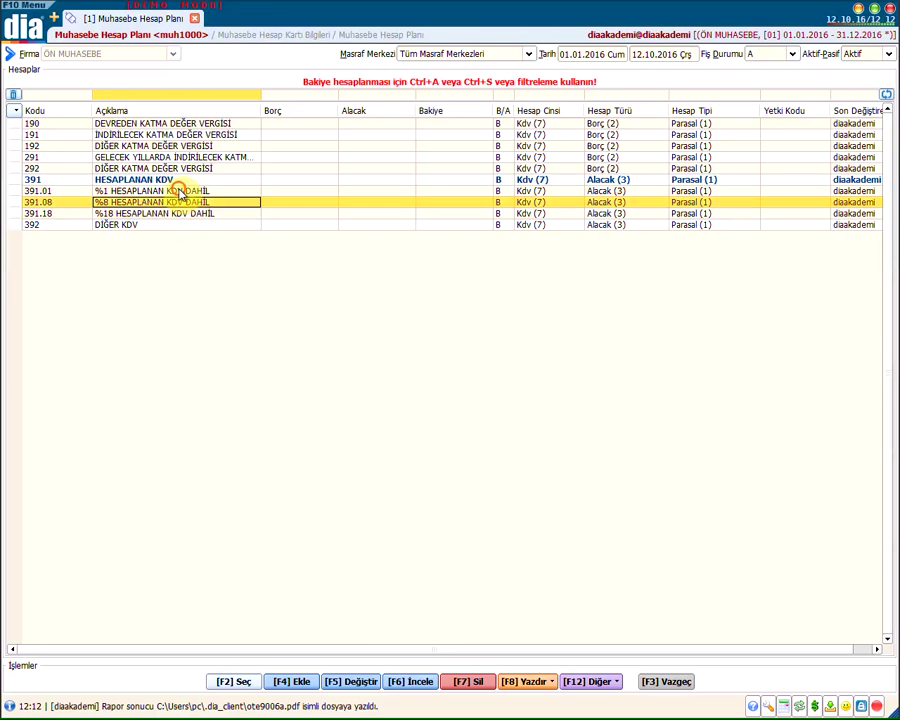
left_click(178, 190)
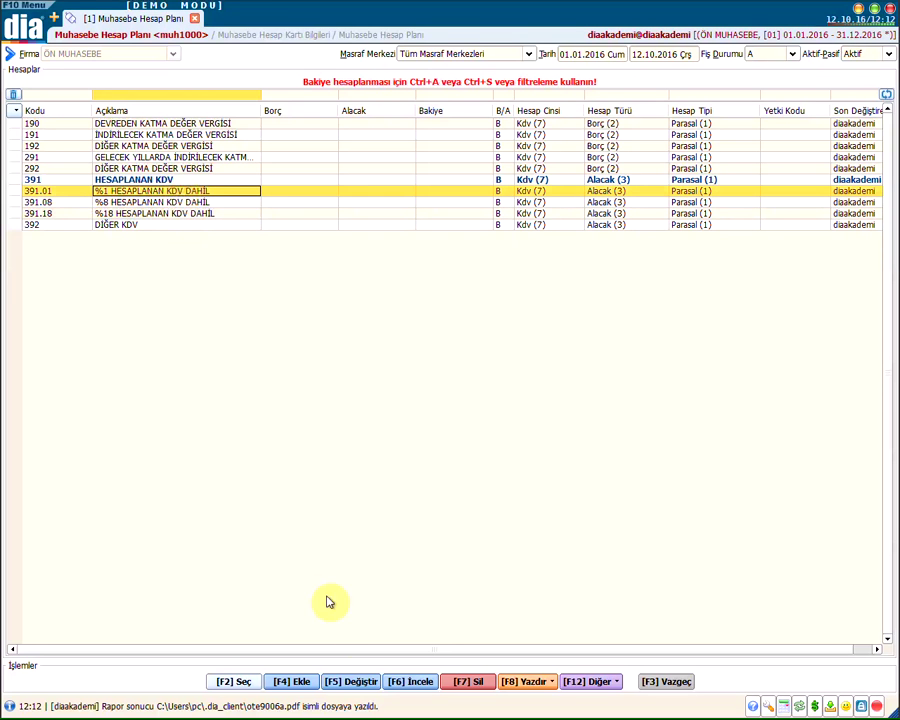
left_click(422, 683)
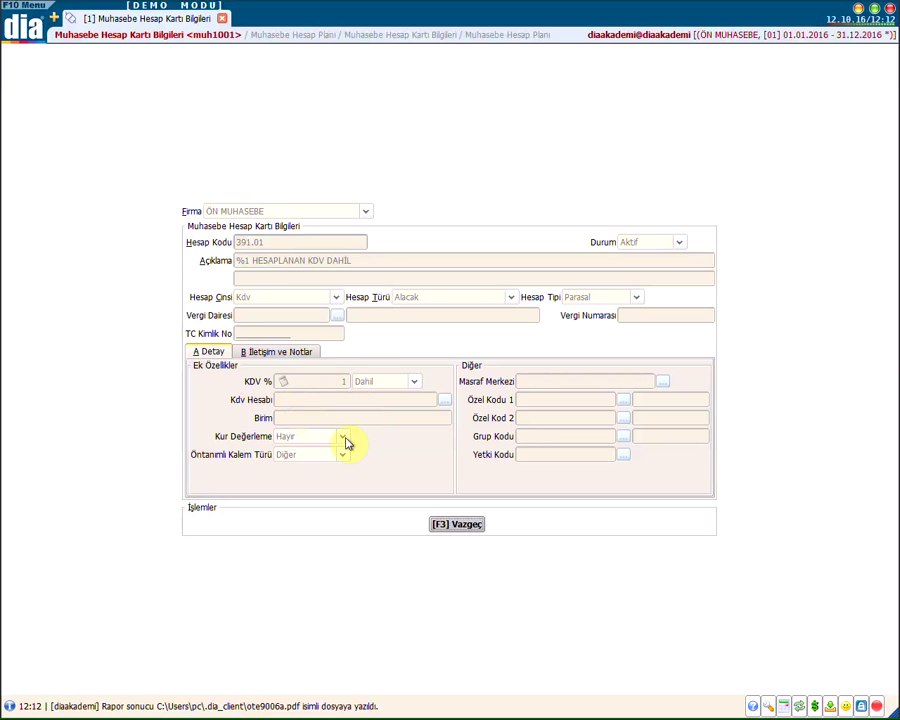
left_click(455, 525)
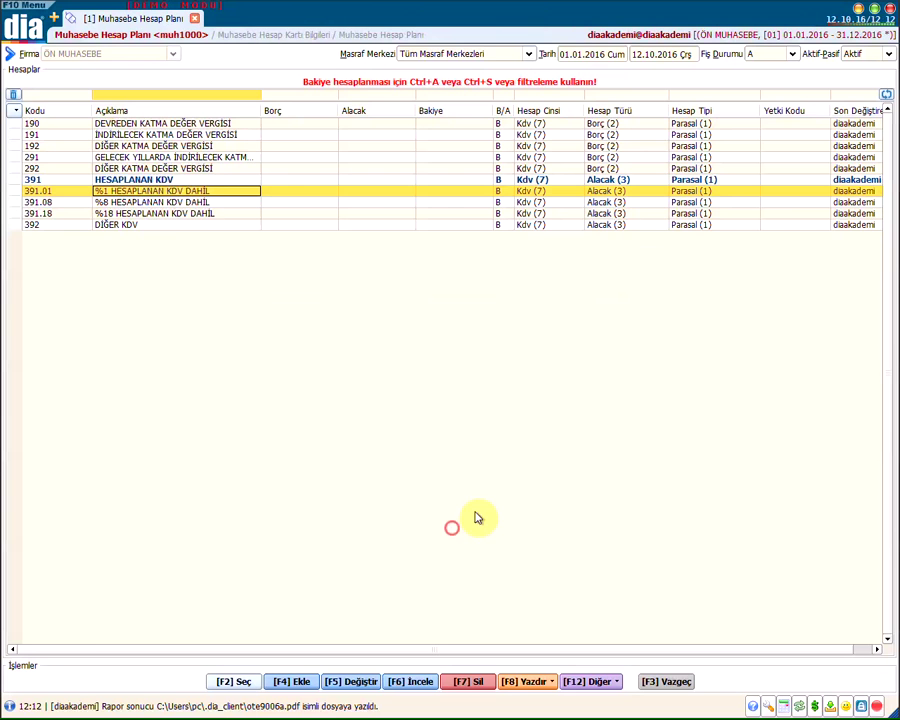
- Assign 391.08 as the VAT account of the new card, save it and select 600.02 in the account list
double_click(152, 210)
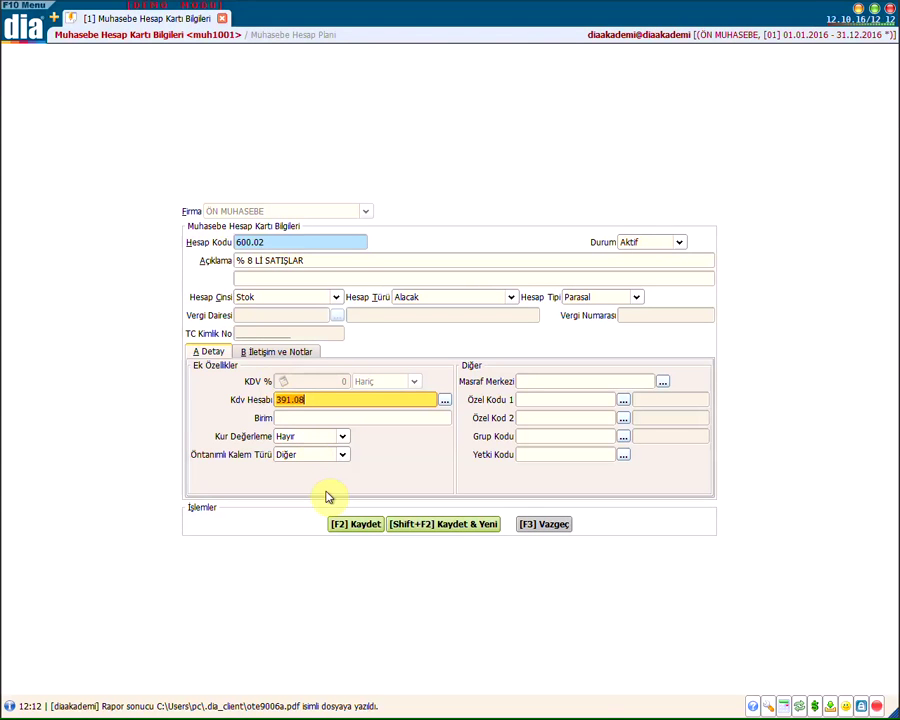
left_click(336, 520)
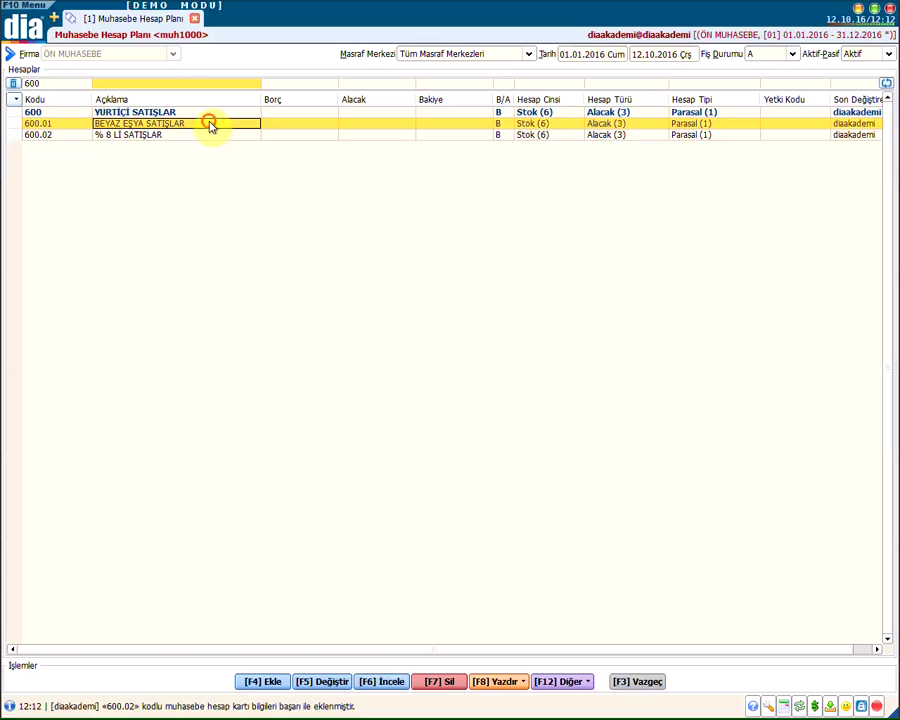
left_click(198, 136)
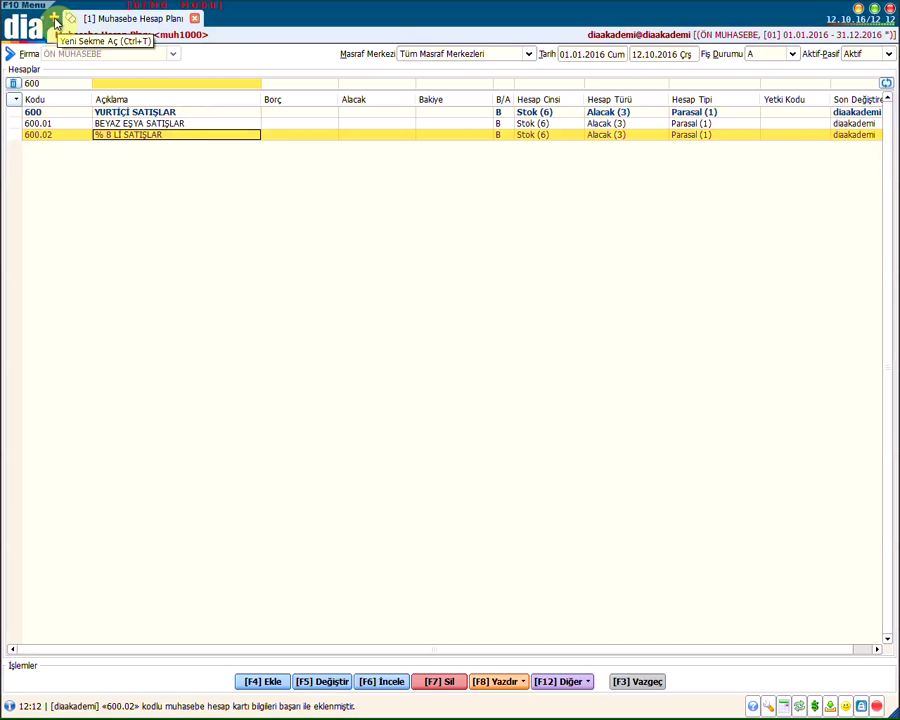
- Open the Muhasebe Fişleri <muh1200> screen in a new tab by searching the main menu for "MUHASE"
left_click(55, 20)
key("F10")
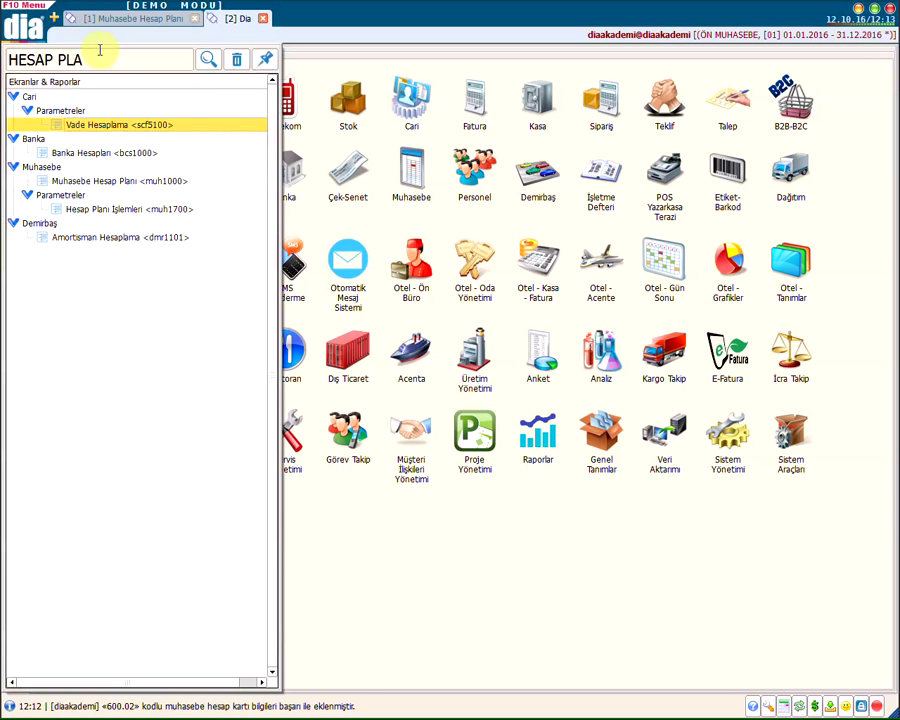
left_click(100, 58)
type("MUHASE")
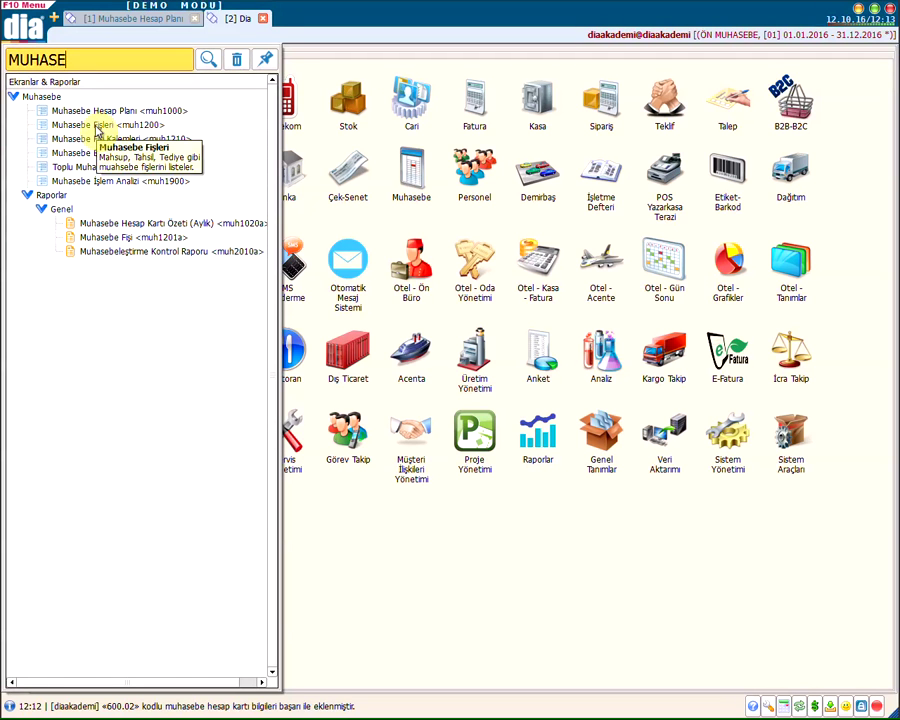
double_click(100, 126)
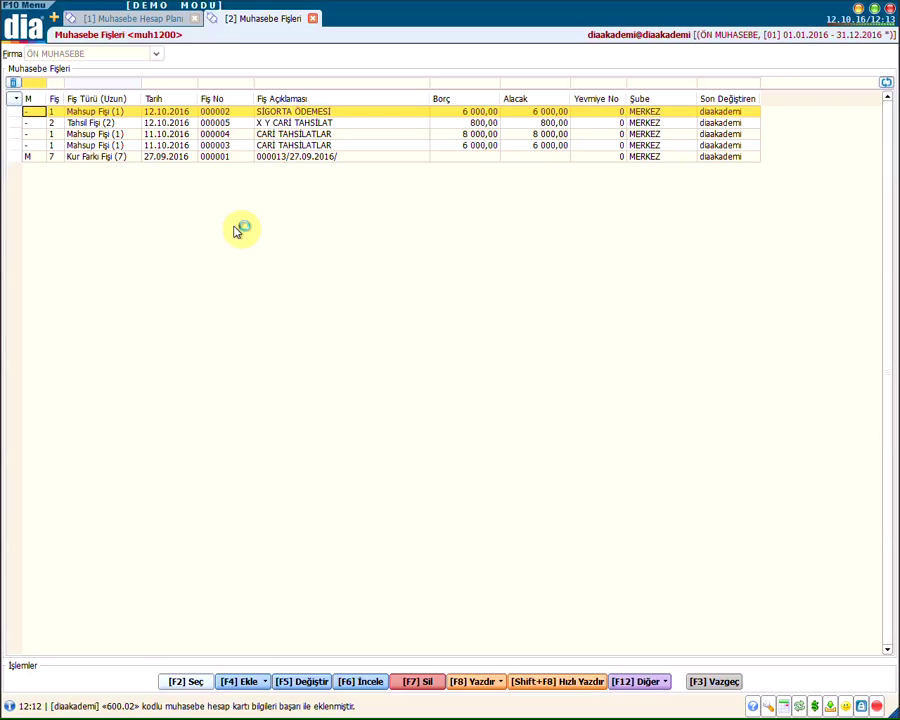
- Add a new Mahsup Fişi with document number 123654 and branch MERKEZ
key("F4")
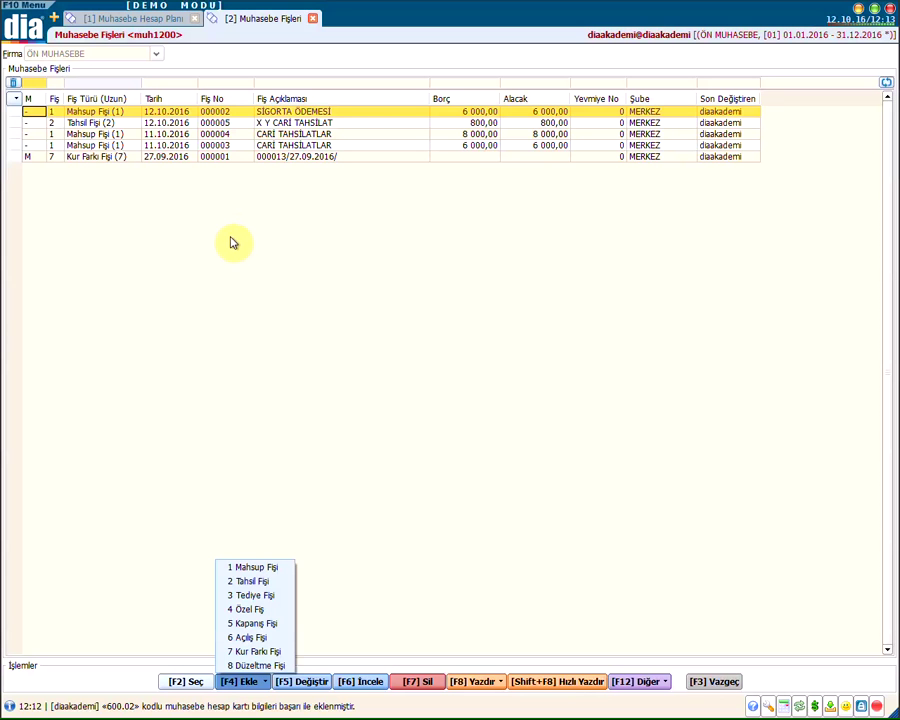
left_click(256, 567)
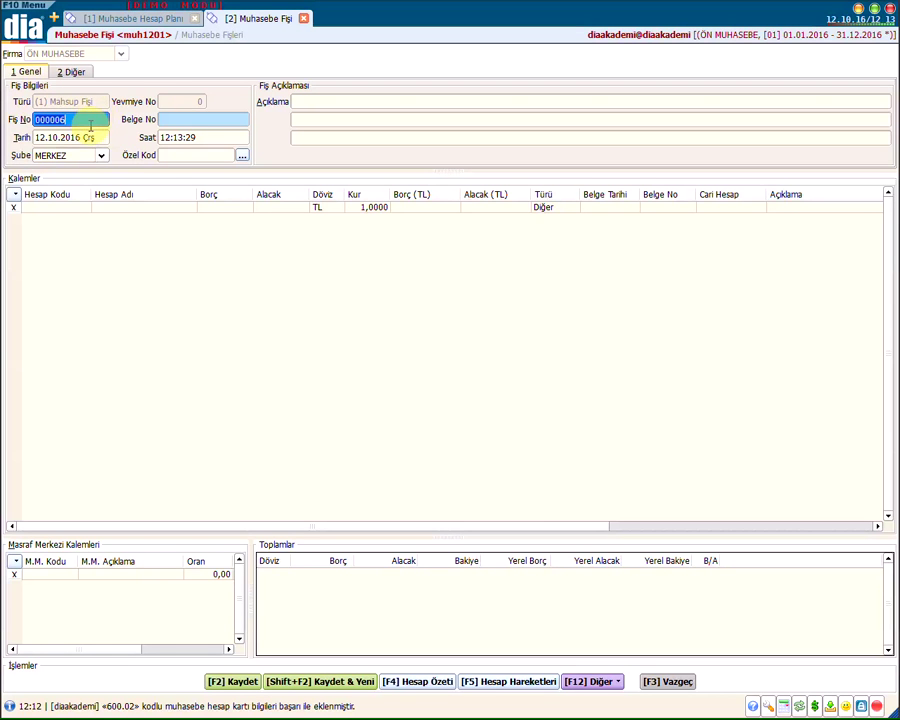
left_click(88, 120)
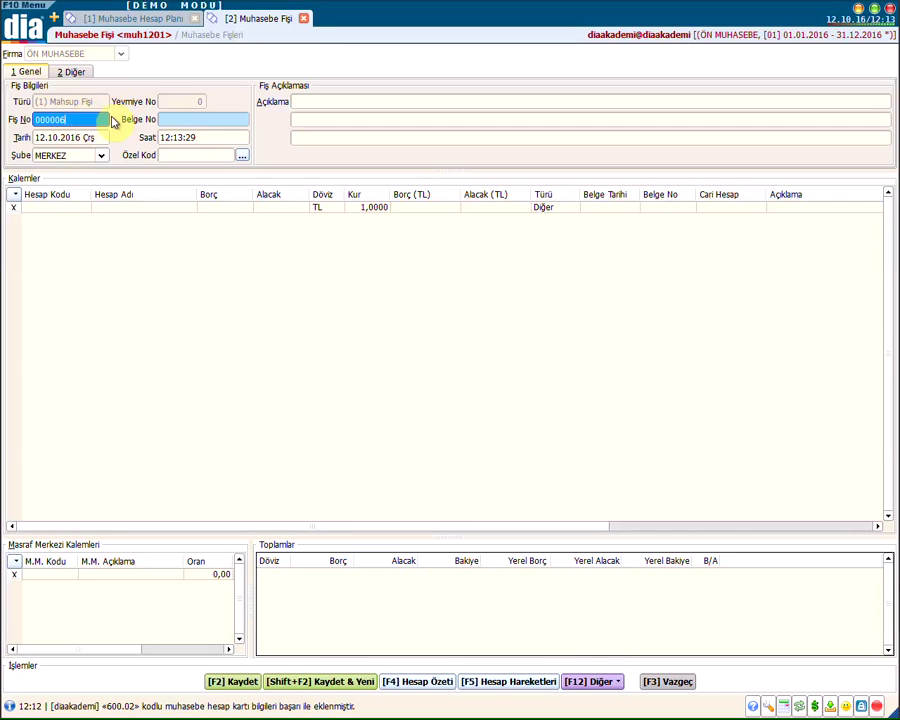
left_click(178, 114)
type("123654")
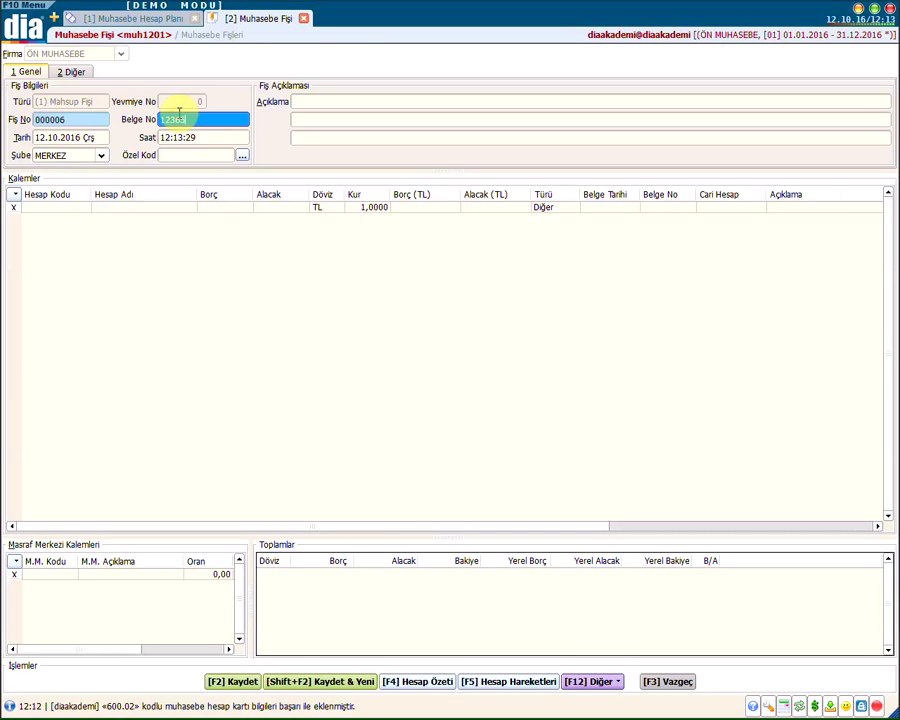
left_click(62, 137)
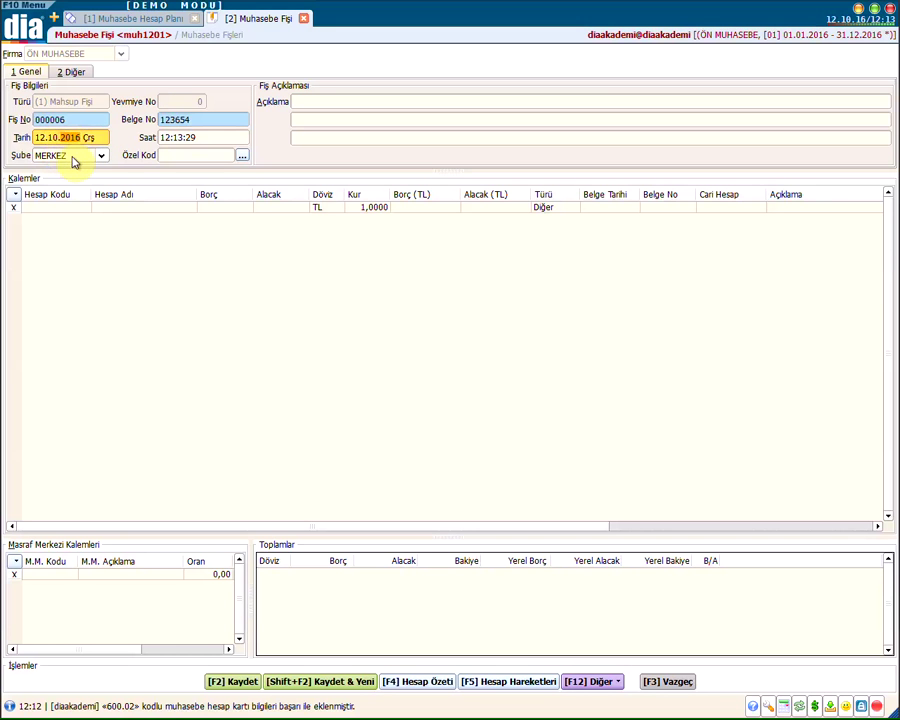
left_click(72, 157)
left_click(72, 168)
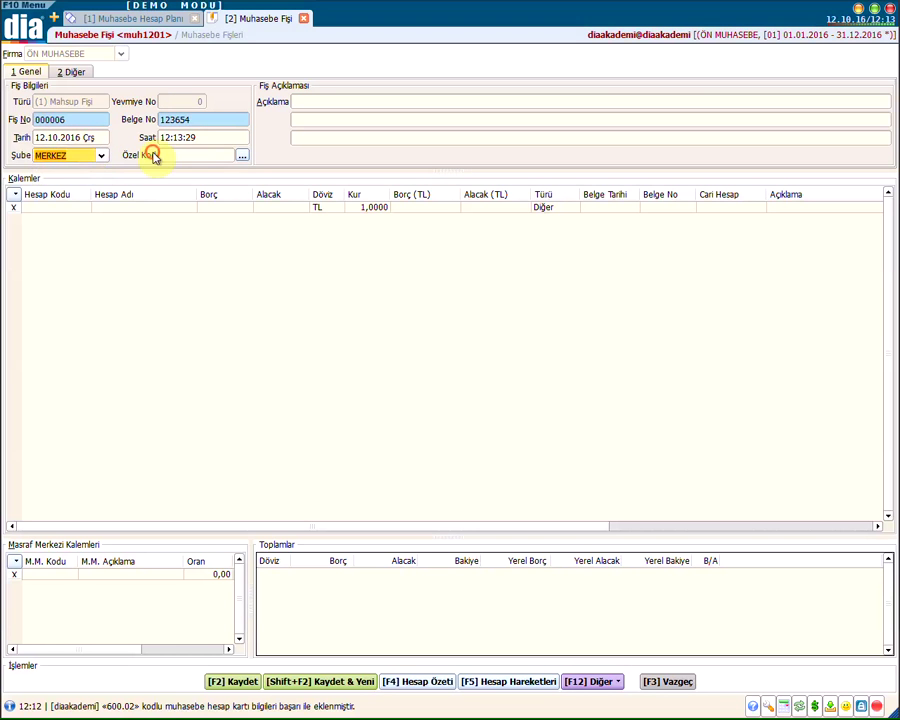
left_click(190, 155)
- Examine the voucher's Durum, Yetki Kodu and Raporlama Dövizi options in its additional details
left_click(84, 74)
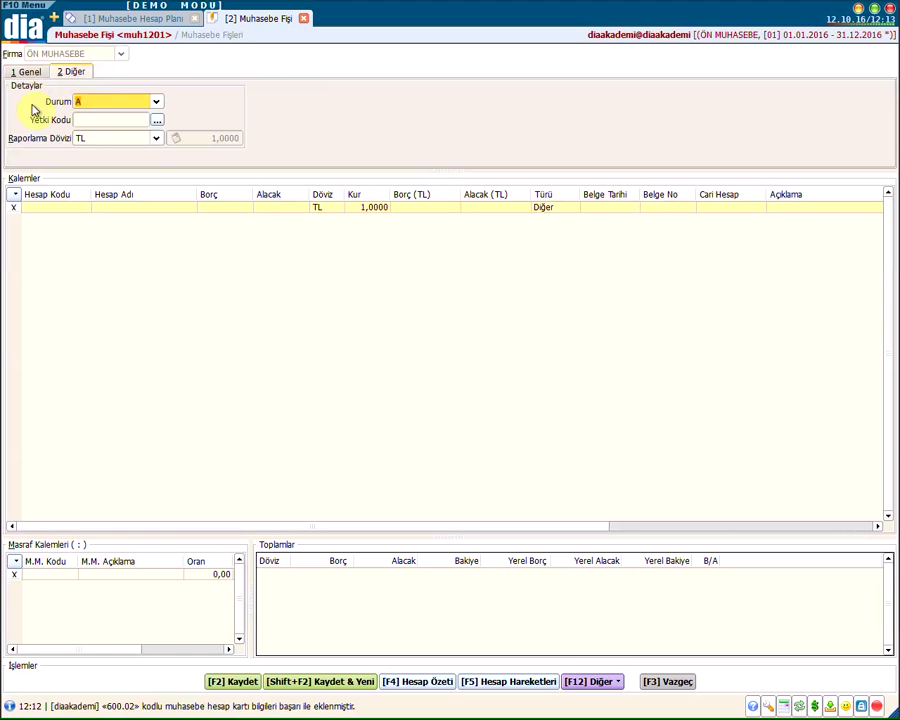
left_click(106, 120)
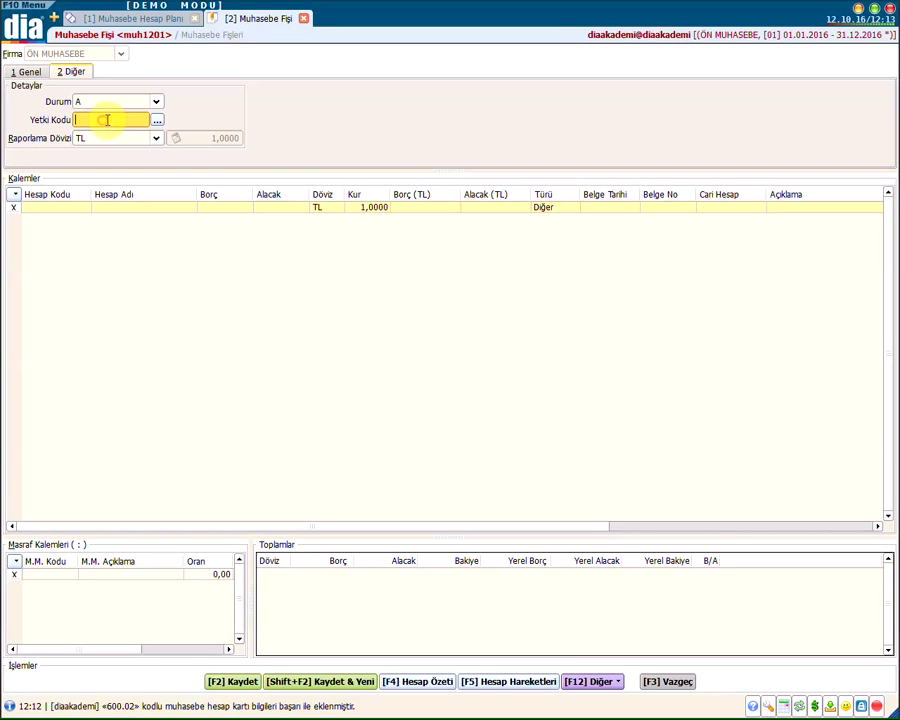
left_click(156, 101)
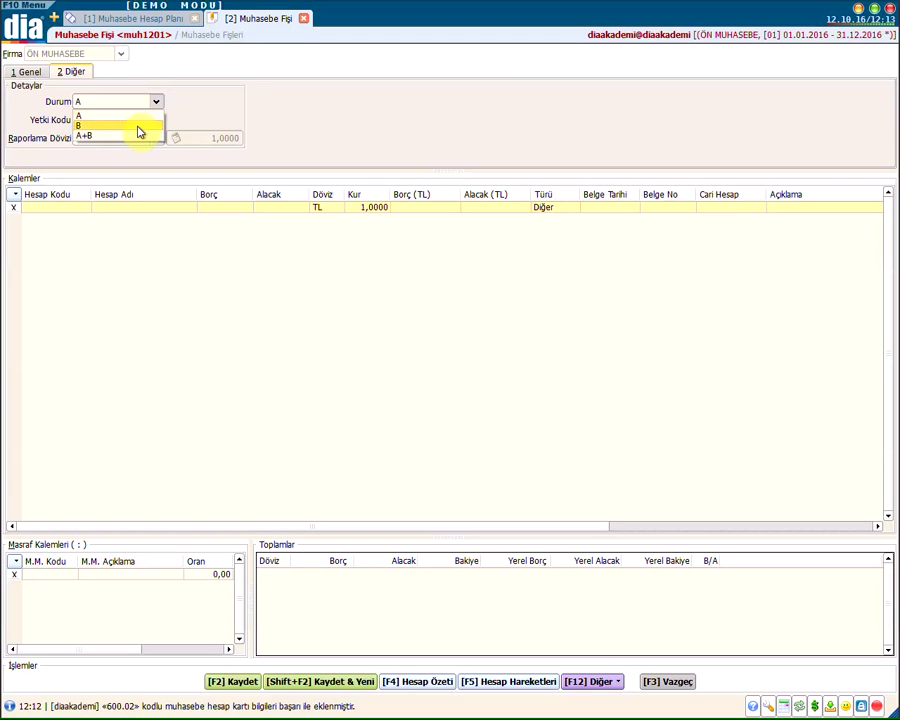
left_click(191, 97)
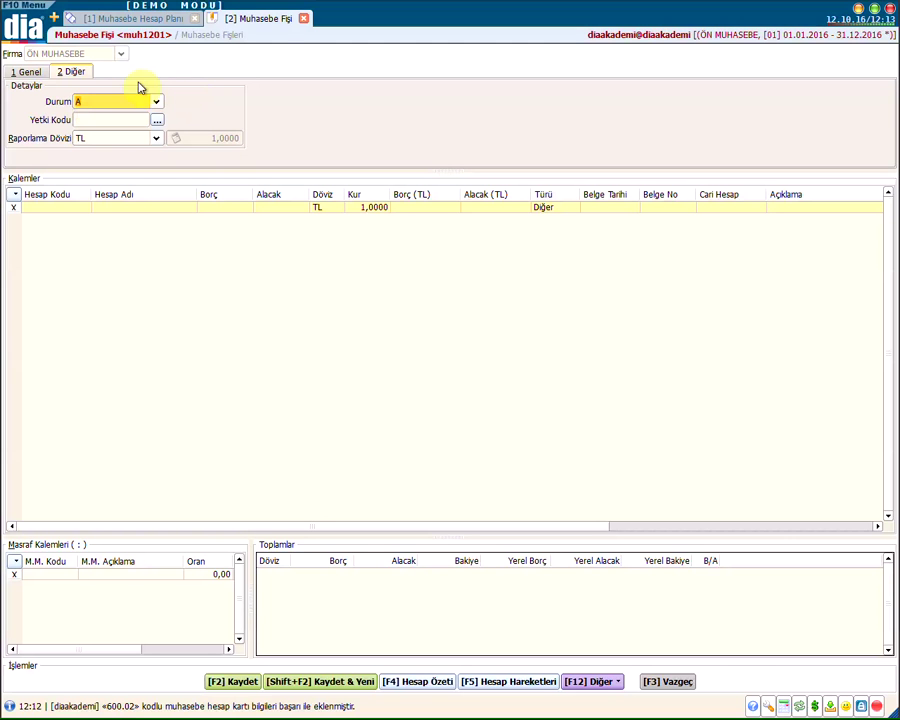
left_click(95, 138)
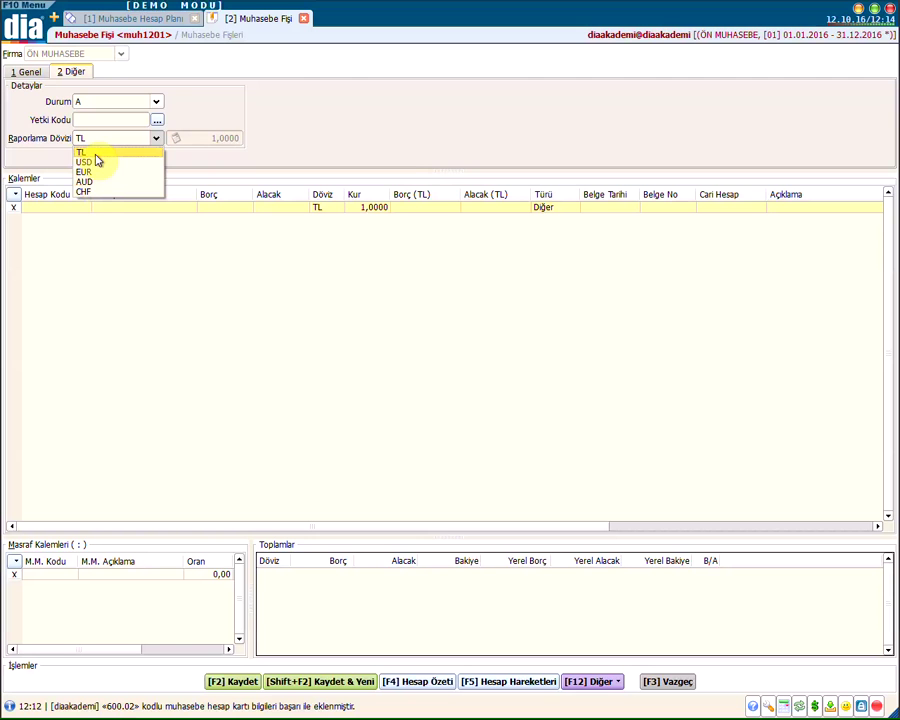
left_click(96, 155)
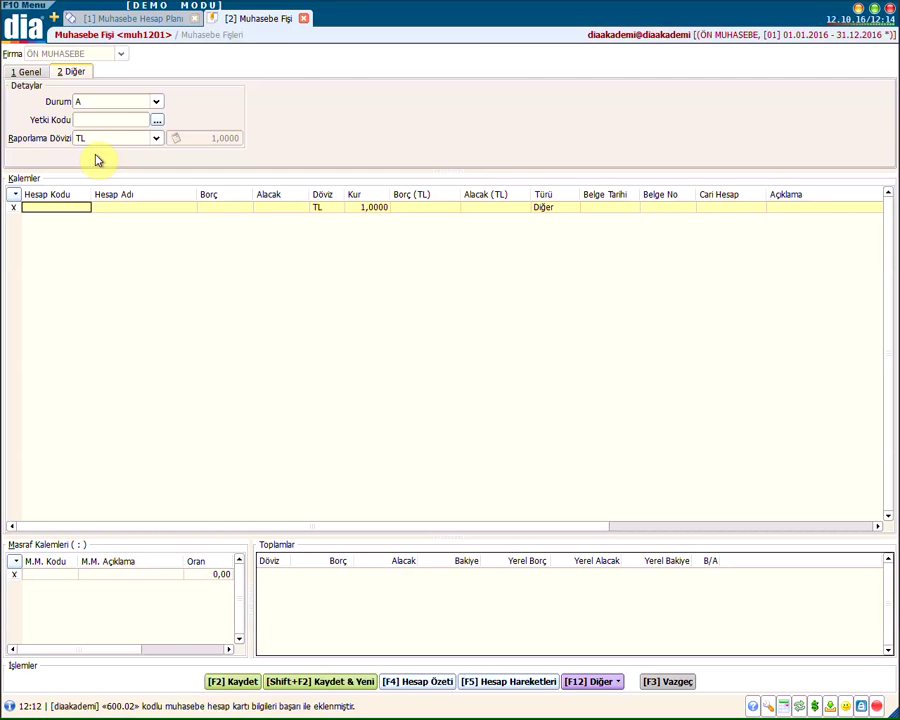
- Enter "12 10 2016 SATIŞLAR" as the voucher's general description
left_click(28, 73)
left_click(322, 102)
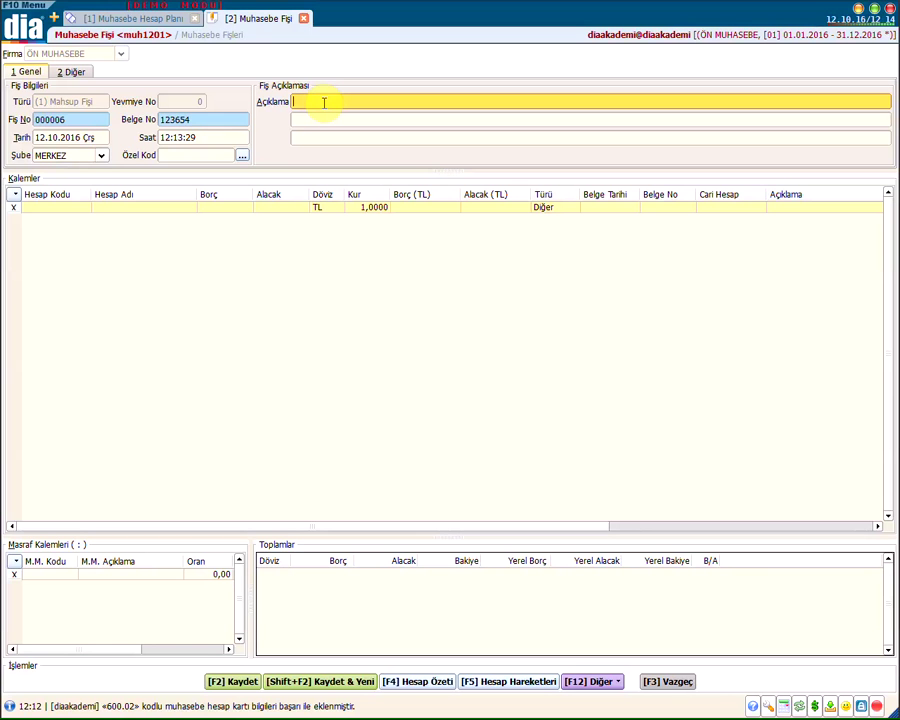
type("12 10 2016 SATIŞLAR")
- Filter the account list by code 600 and select 600.01 BEYAZ EŞYA SATIŞLAR for the first voucher line
left_click(55, 213)
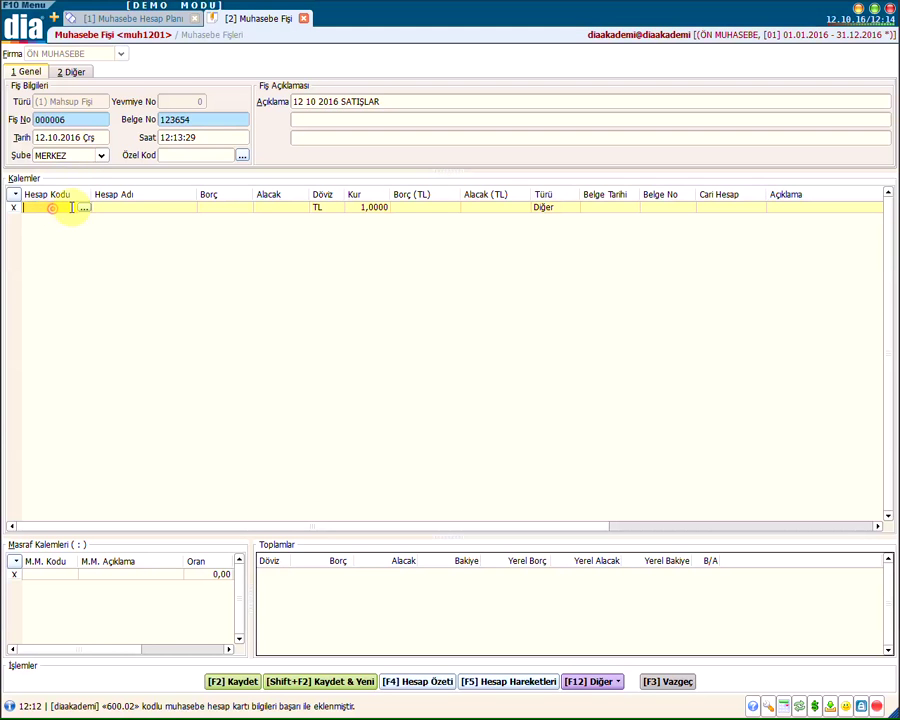
left_click(86, 213)
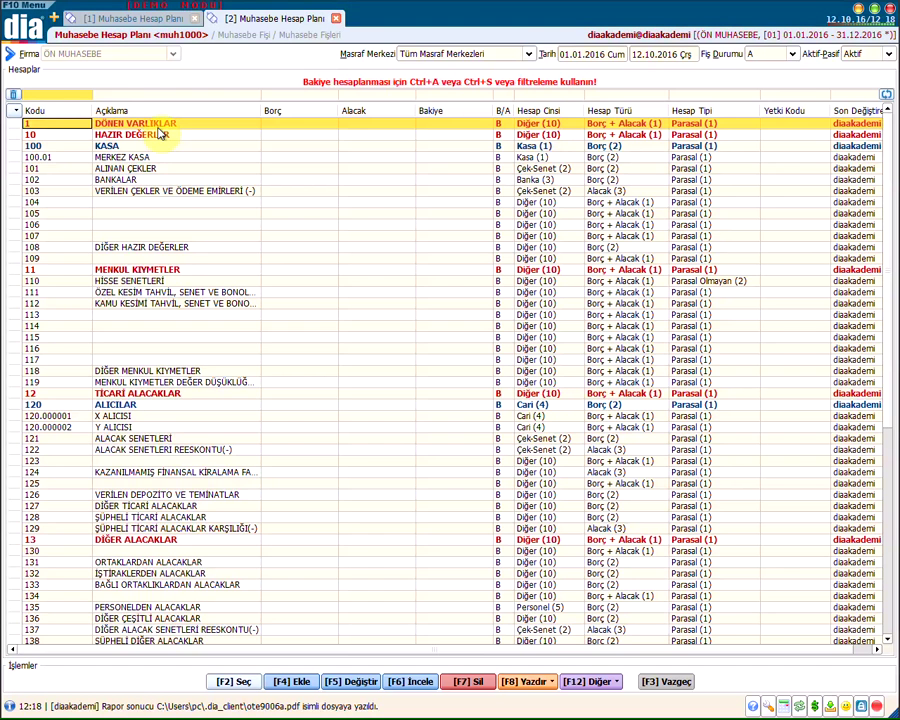
left_click(78, 95)
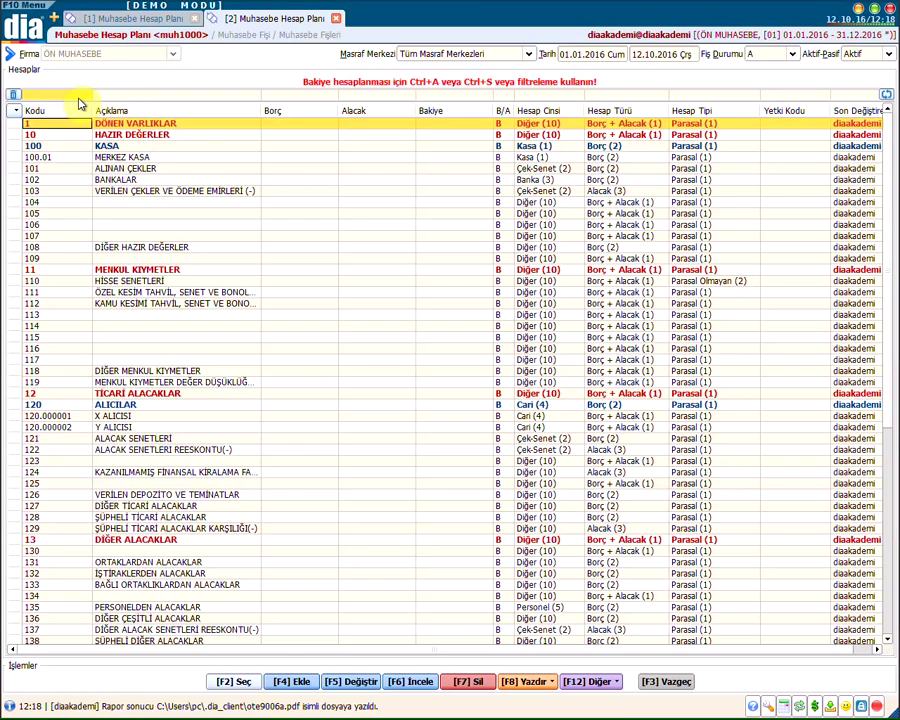
type("600")
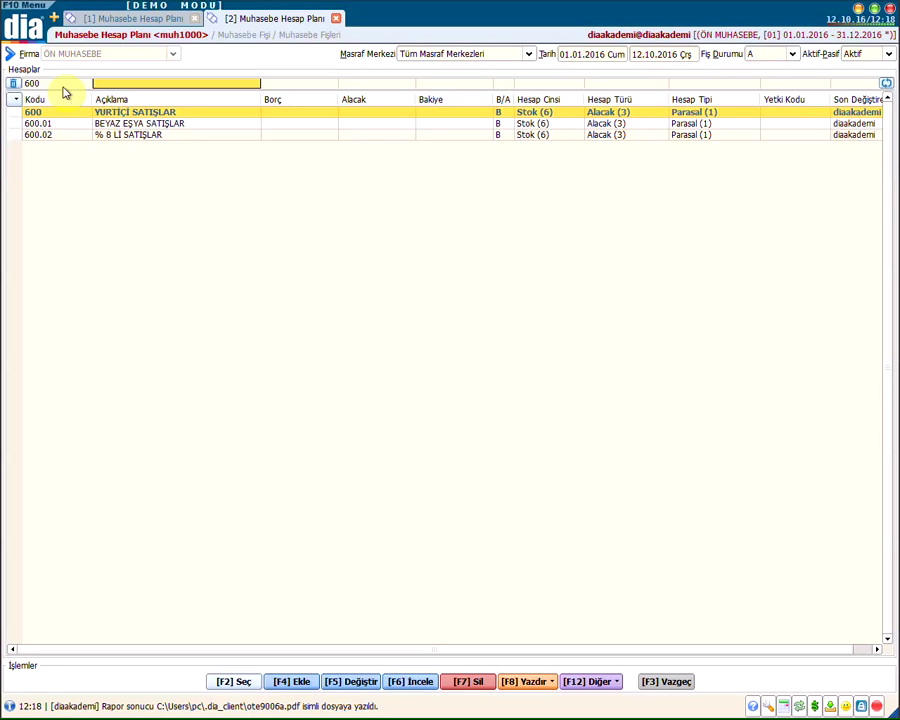
double_click(184, 127)
- Set the credit amount of the 600.01 line to 548,31 in TL
left_click(279, 207)
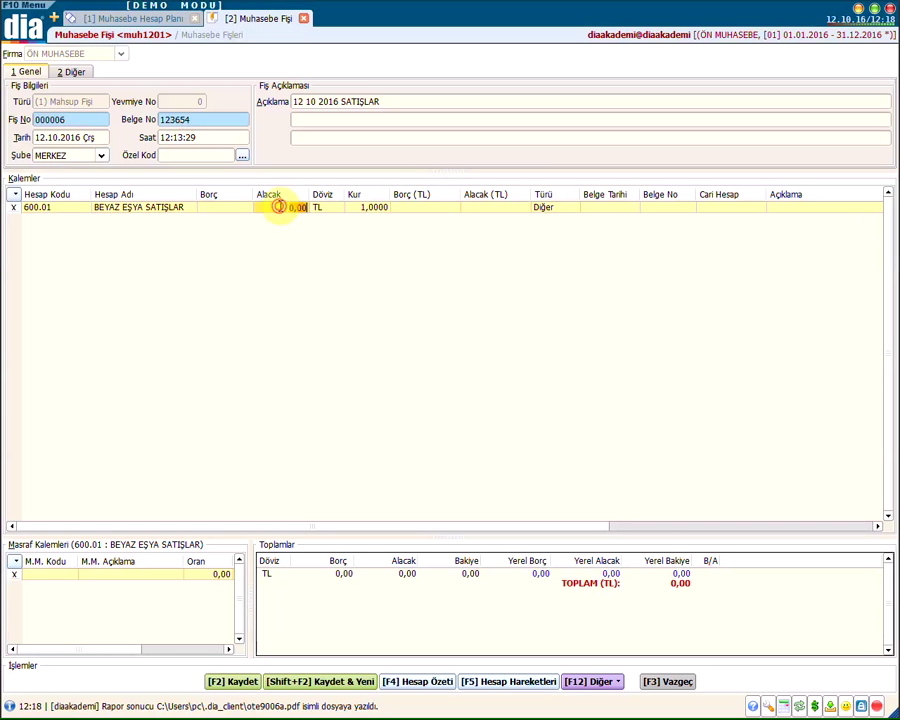
type("548,31")
key("Return")
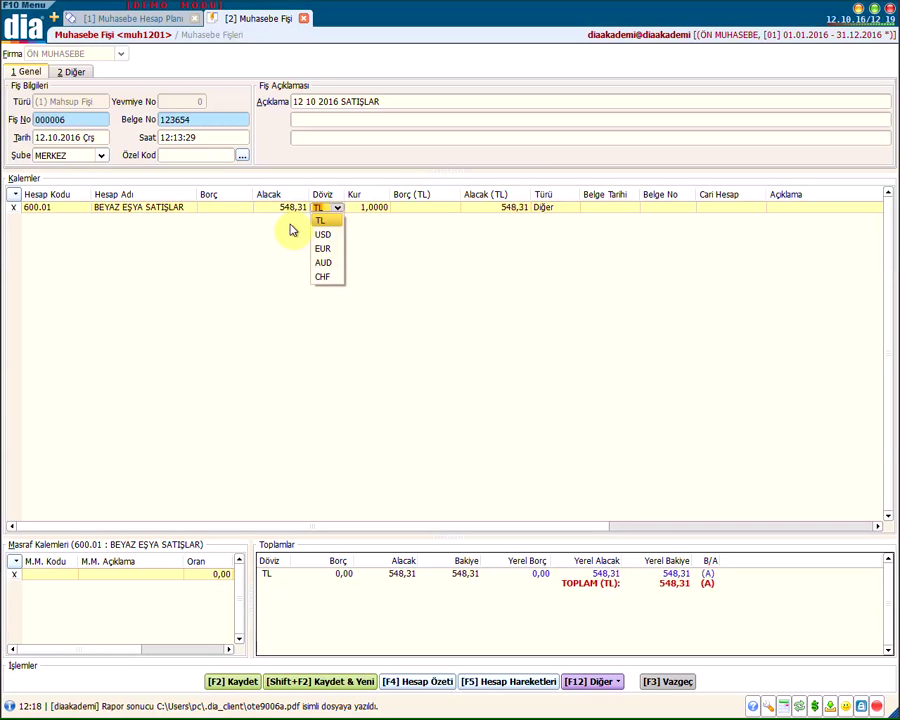
key("Return")
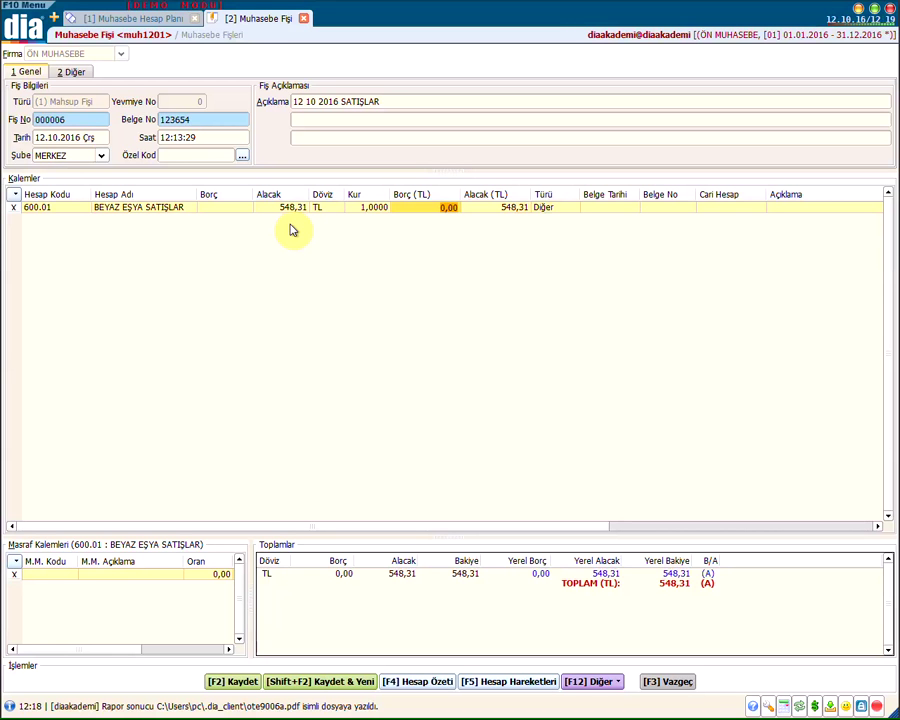
- Set the 600.01 line's type to Satış (BS), with document date 12.10.2016 and document number 123654
key("Tab")
key("Tab")
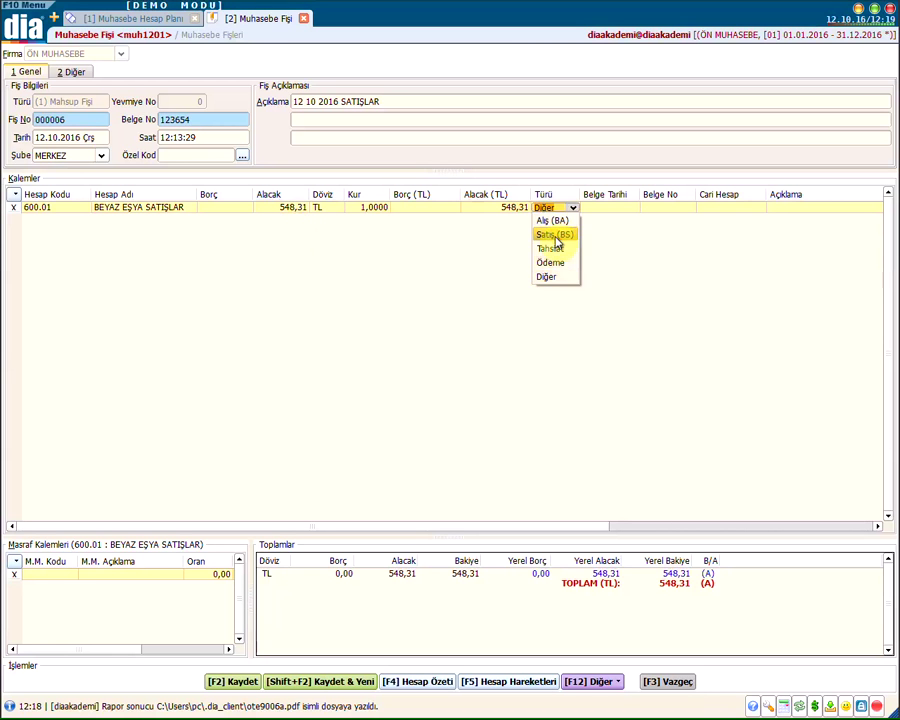
left_click(558, 233)
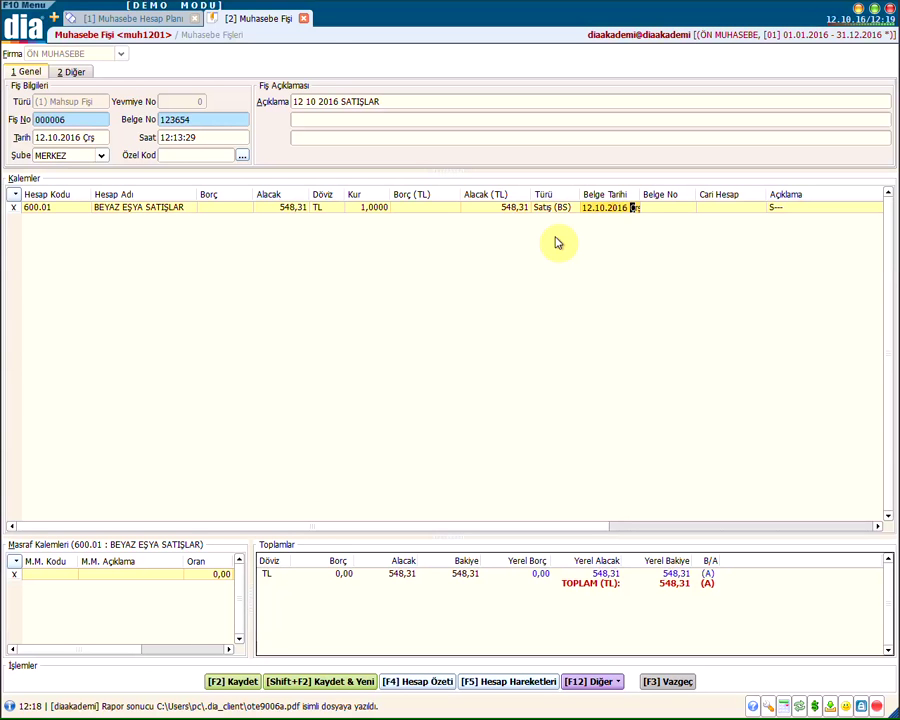
key("Return")
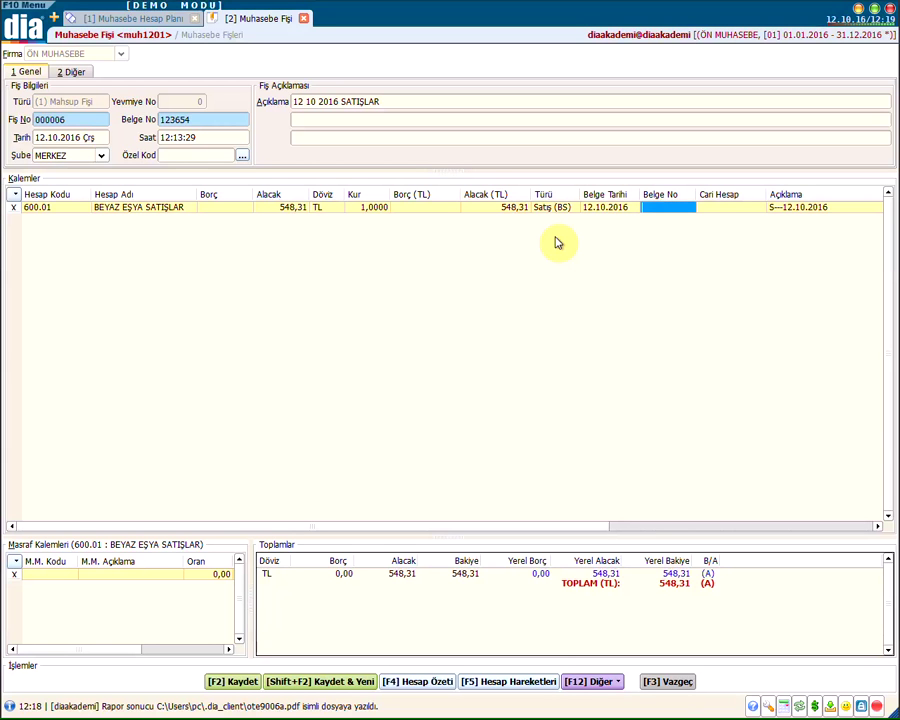
key("Return")
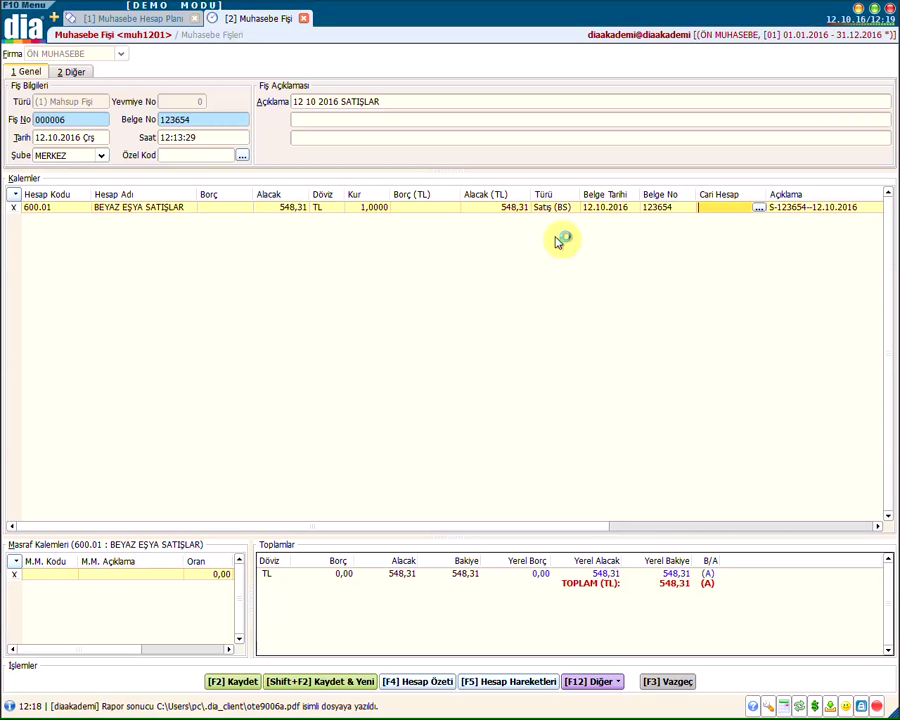
- Assign current account 120.000001 to the 600.01 line, set its document type to Fatura and start a new line
left_click(760, 216)
double_click(152, 130)
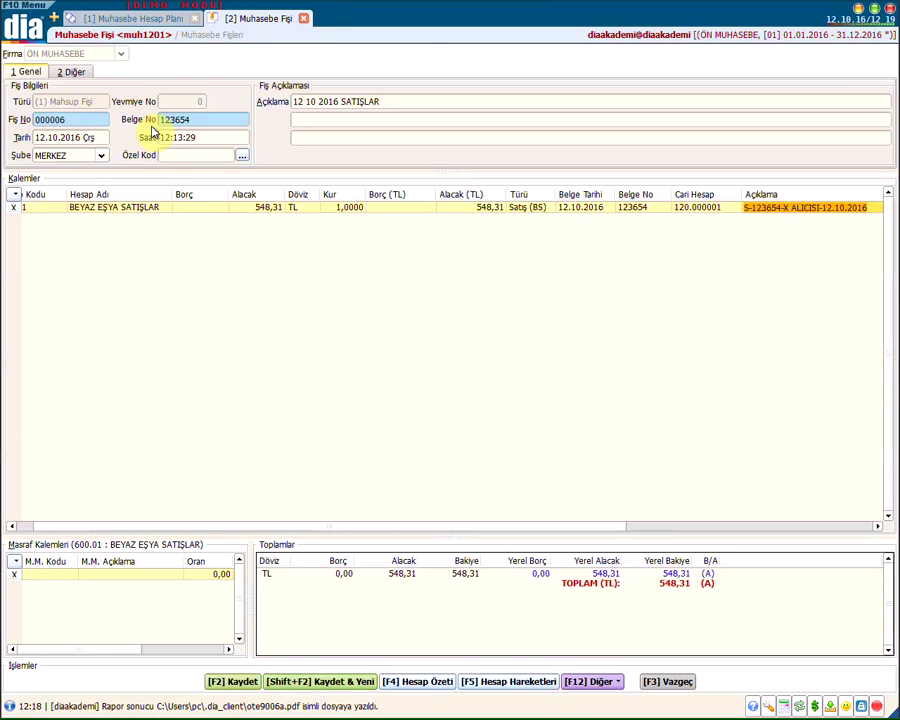
key("Return")
key("Return")
key("Return")
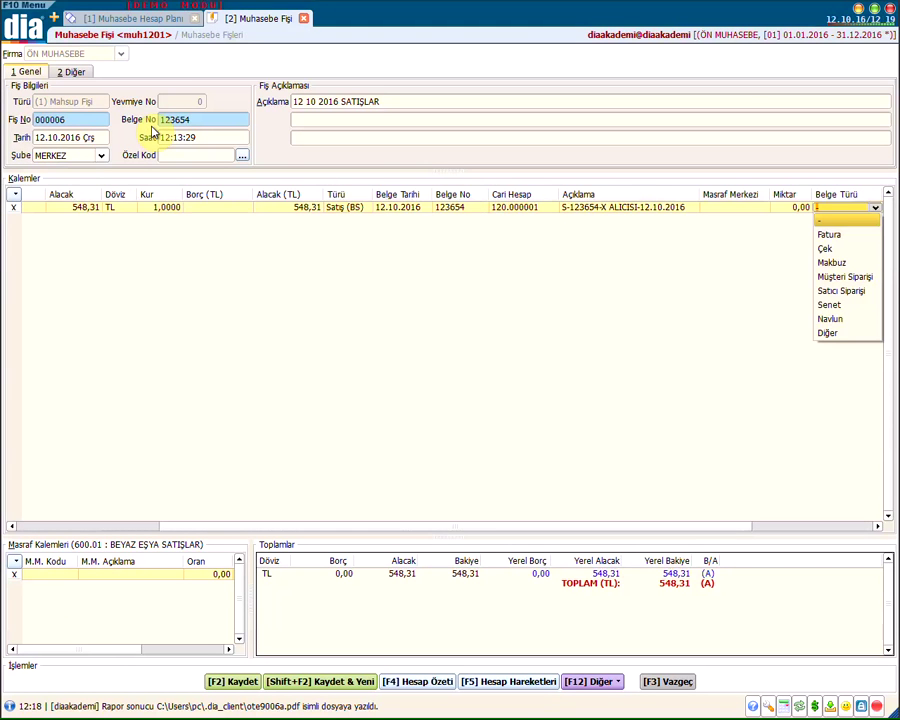
key("Down")
key("Return")
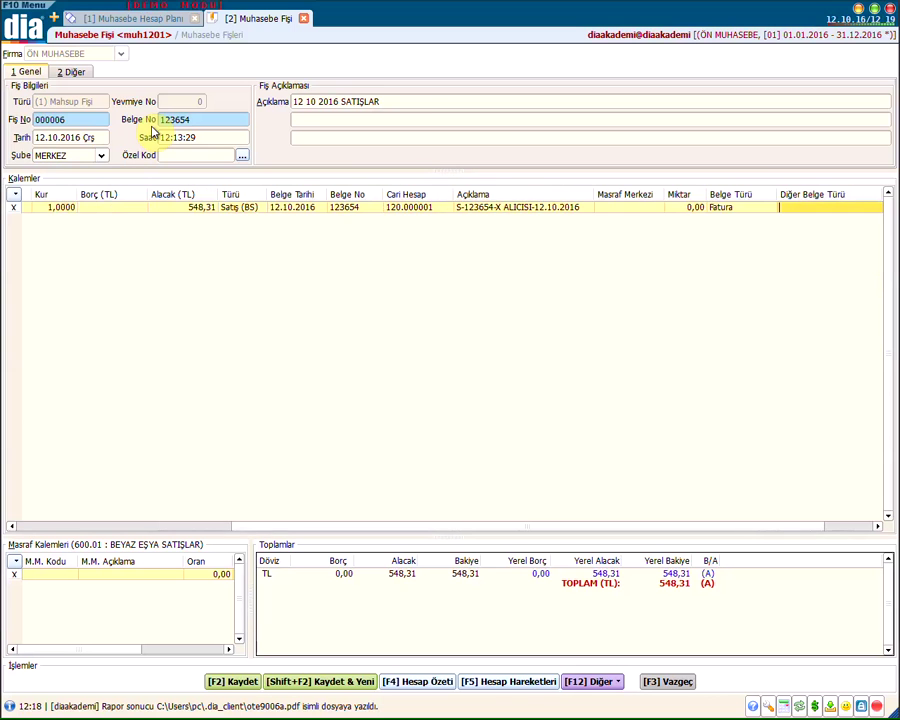
key("Return")
key("Return")
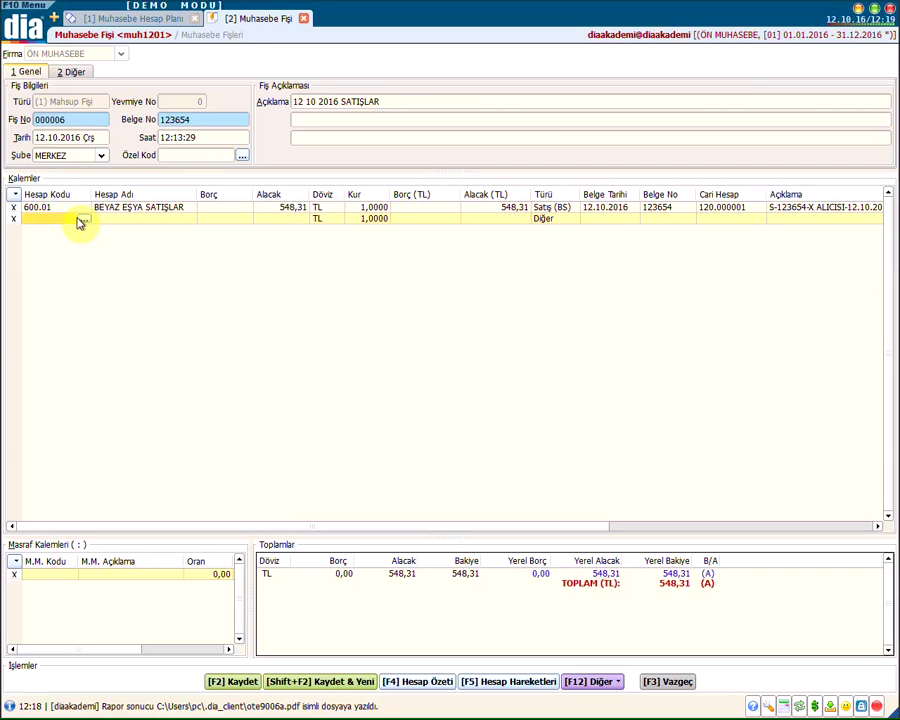
- Enter account 600.02 on the second voucher line with a credit amount of 424,07 TL
type("600.02")
key("Return")
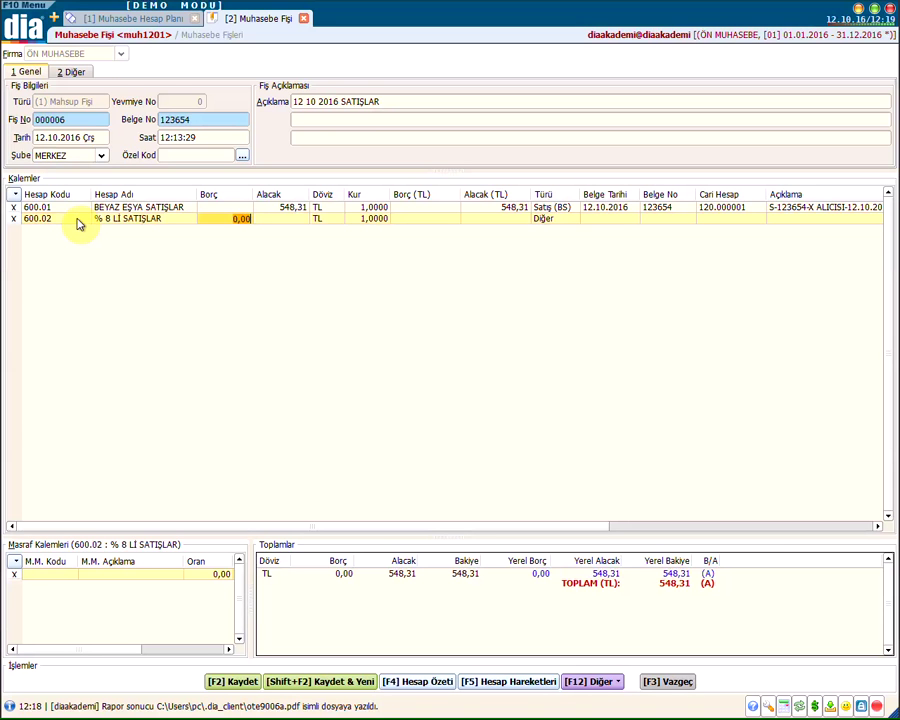
key("Return")
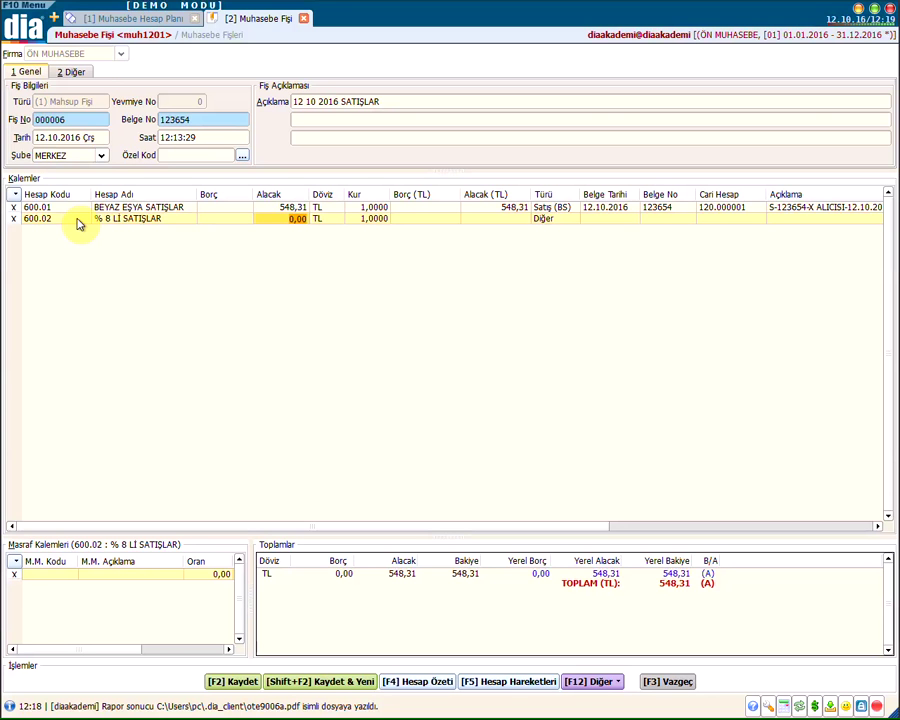
type("458")
key("Return")
key("Return")
key("Return")
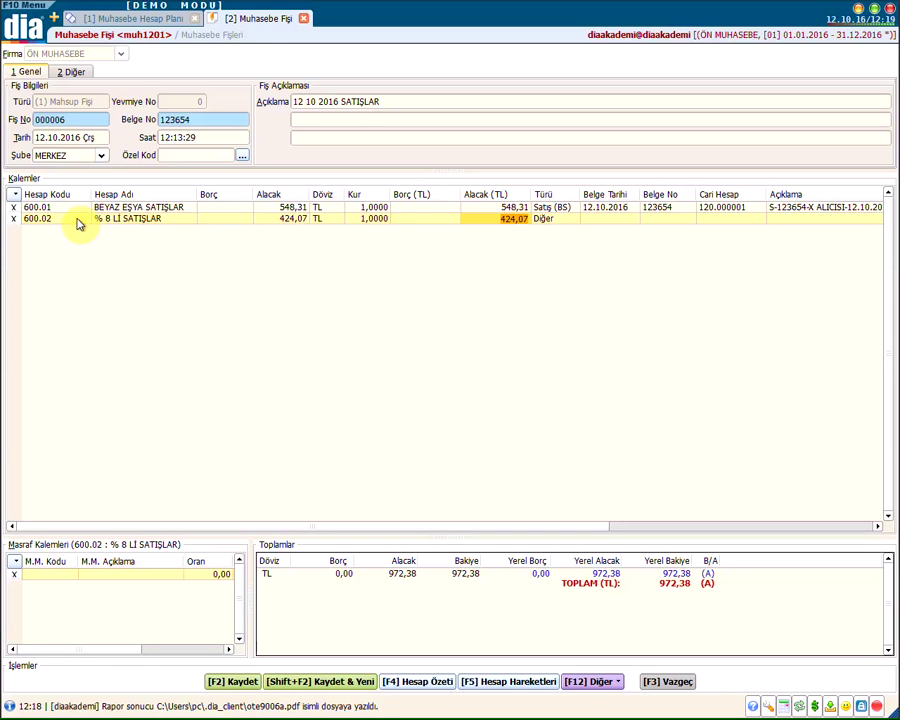
- Set the 600.02 line's type to Satış (BS), with document date 12.10.2016 and document number 123654
key("Return")
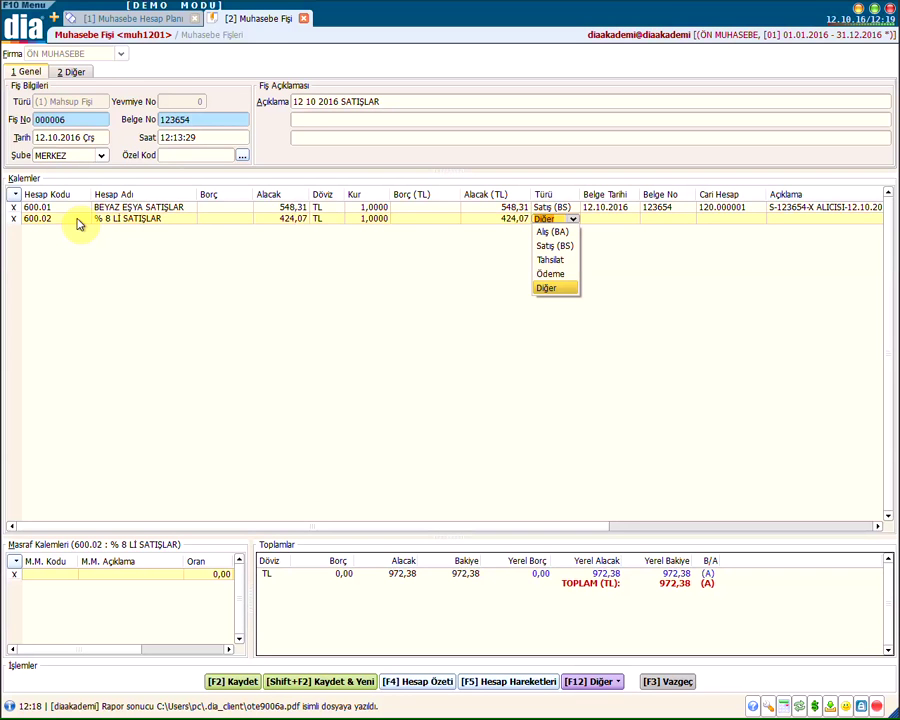
left_click(555, 246)
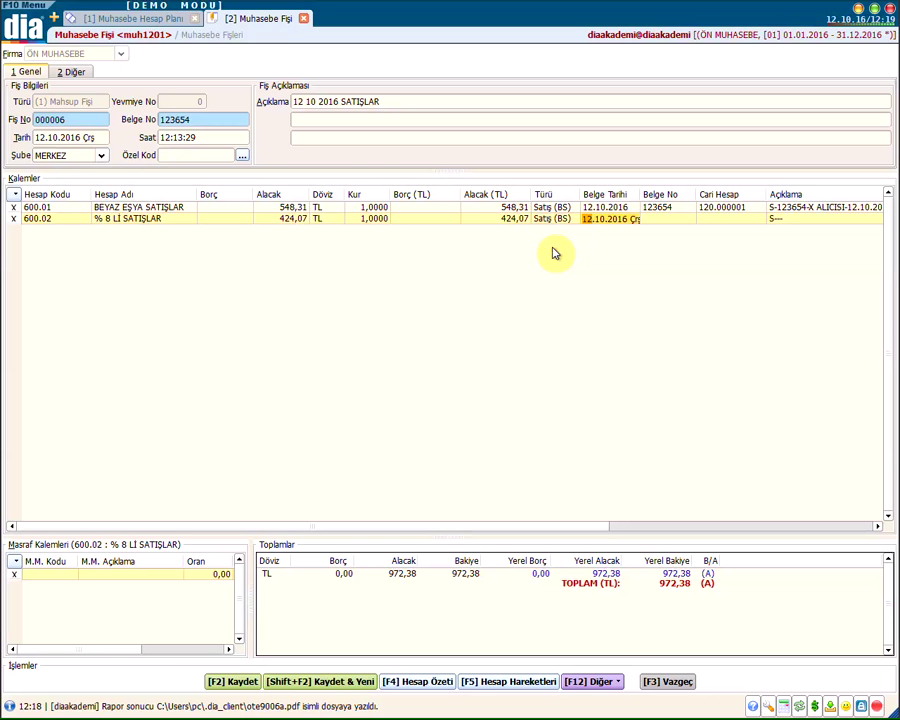
key("Right")
key("Return")
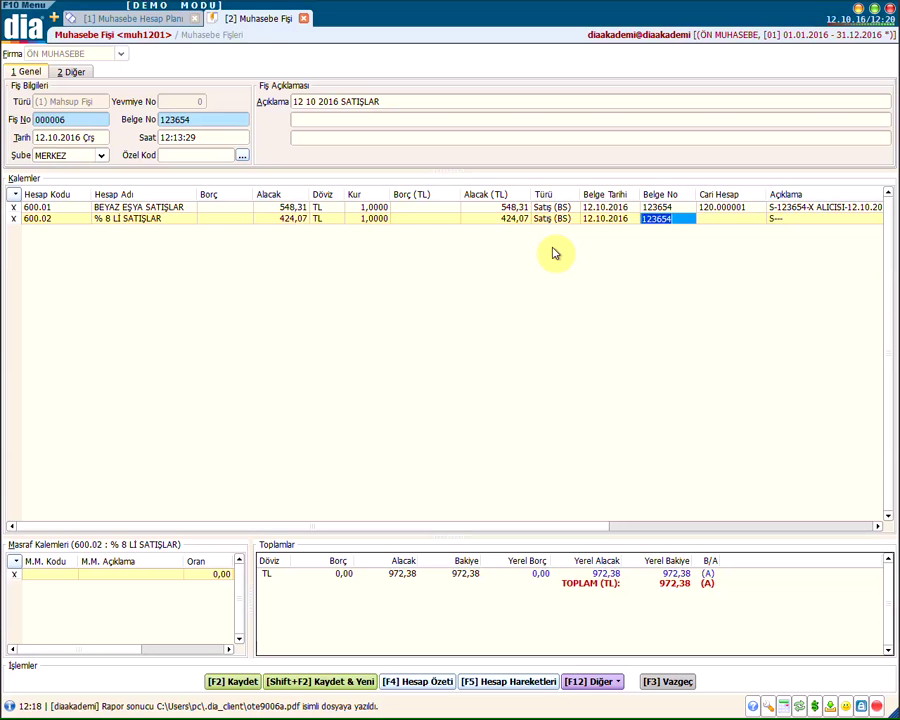
key("Return")
- Assign current account 120.000001 to the 600.02 line and start a third voucher line
type("120.")
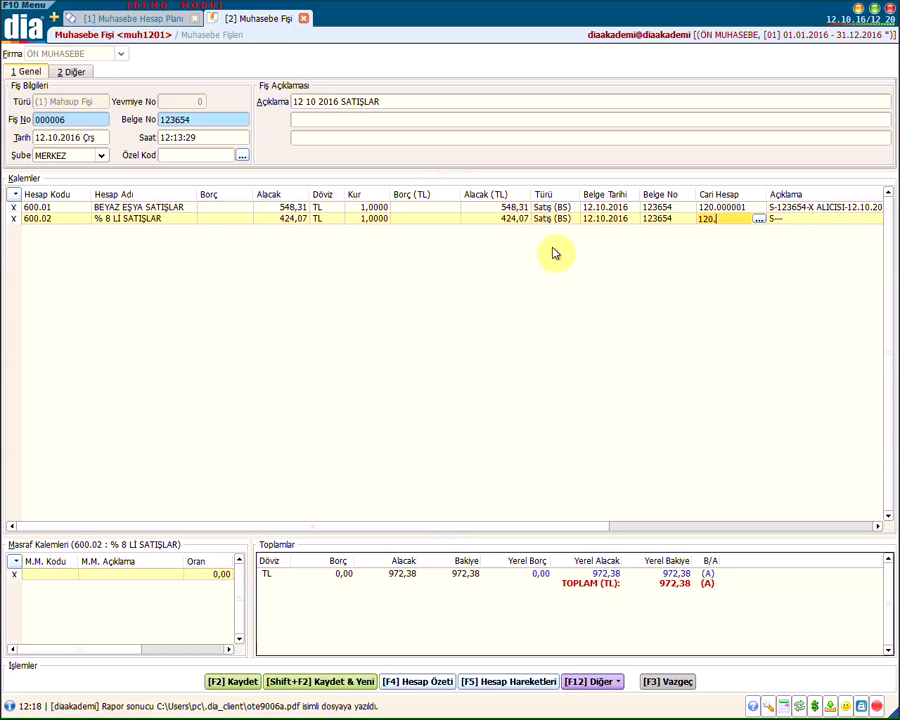
type("00000")
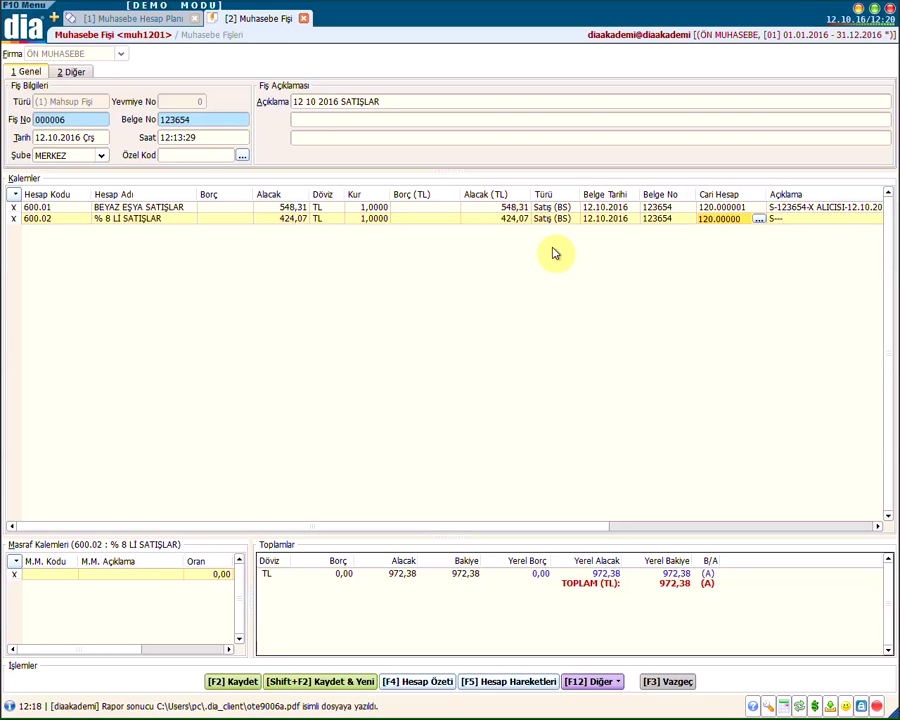
type("1")
key("Return")
key("Return")
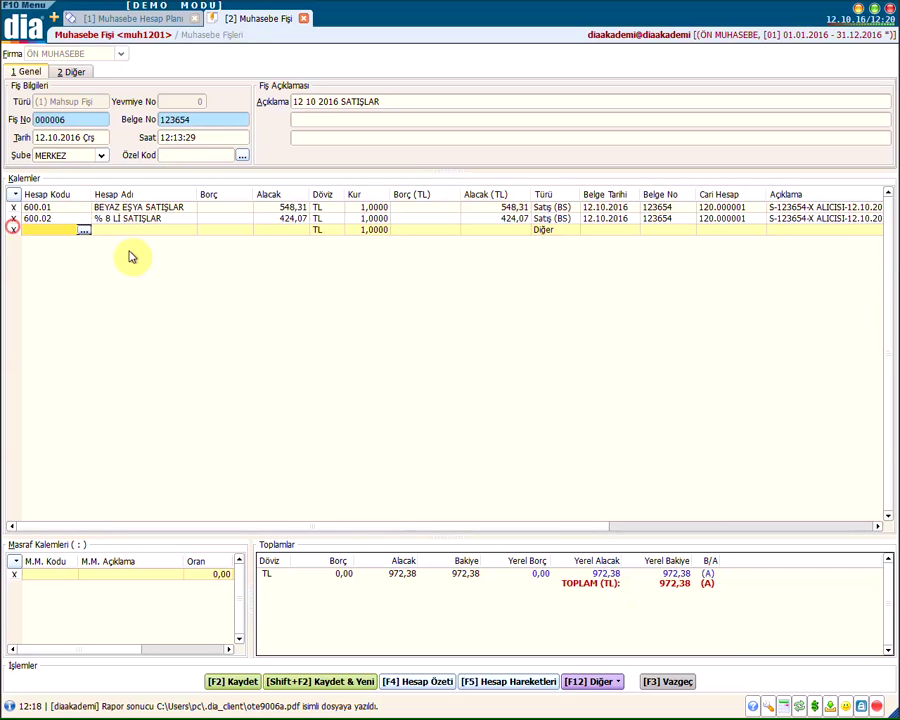
- Generate the voucher's VAT lines with Kdv Satırlarını Getir and delete the empty line above them
left_click(604, 683)
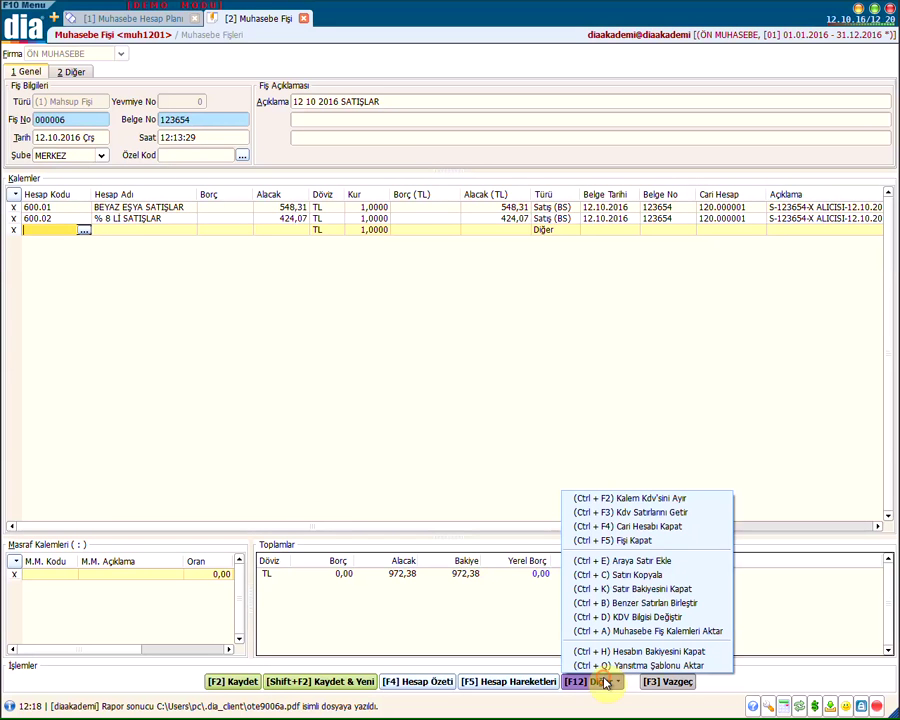
left_click(700, 512)
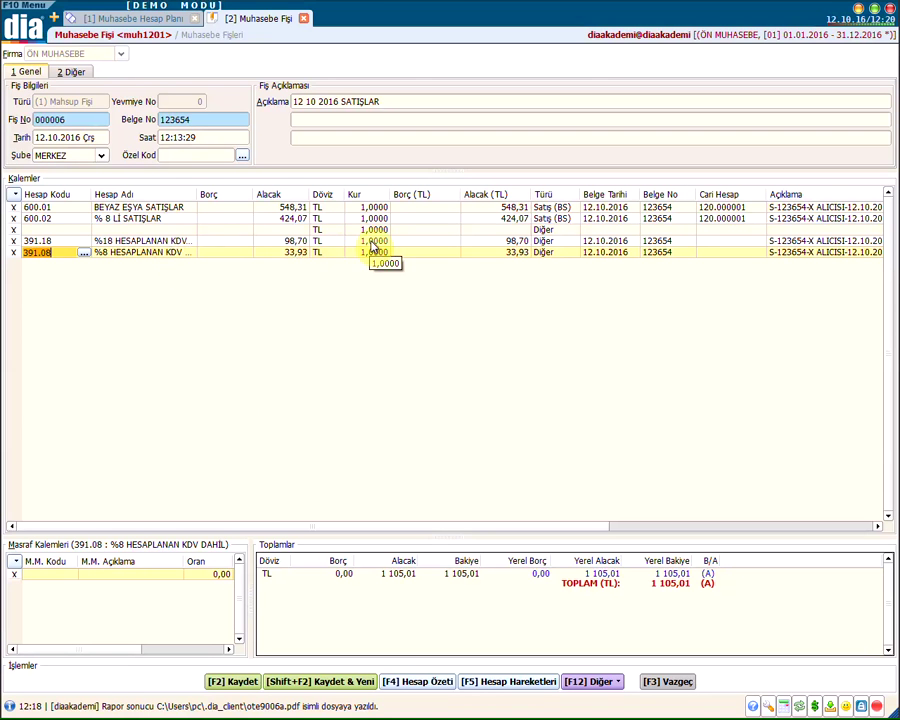
key("ctrl+Delete")
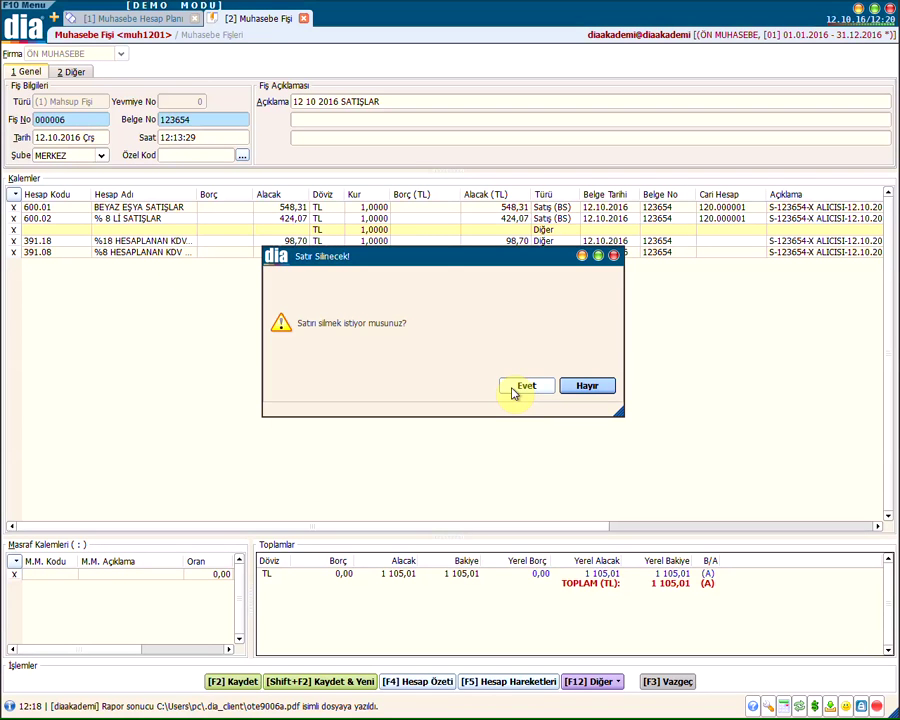
left_click(520, 386)
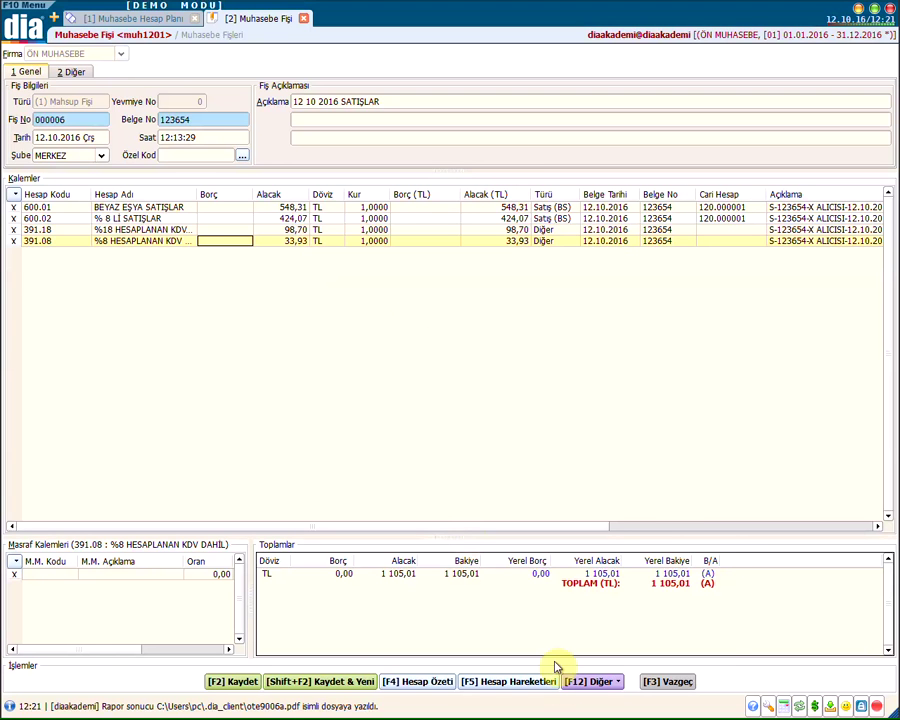
- Add the balancing current account line to the voucher with Cari Hesabı Kapat and check its account and debit amount
left_click(598, 681)
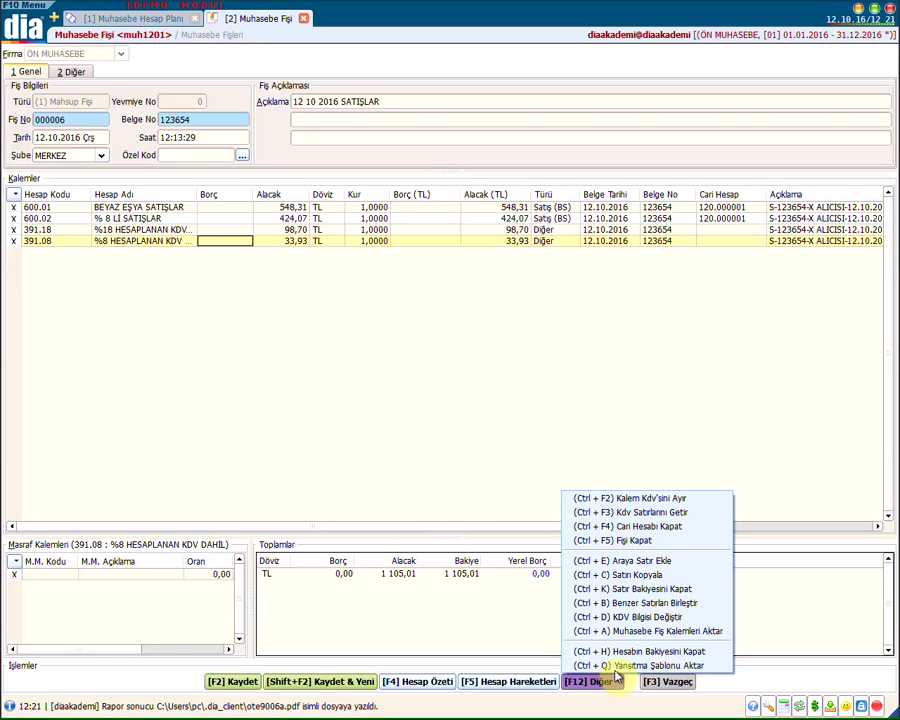
left_click(684, 526)
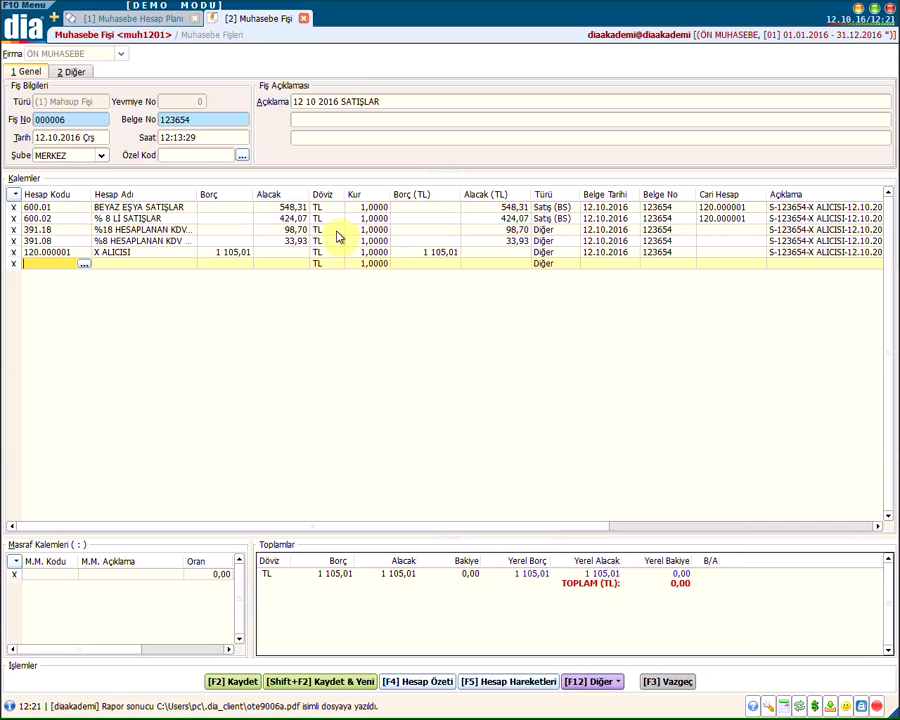
left_click(183, 256)
left_click(225, 256)
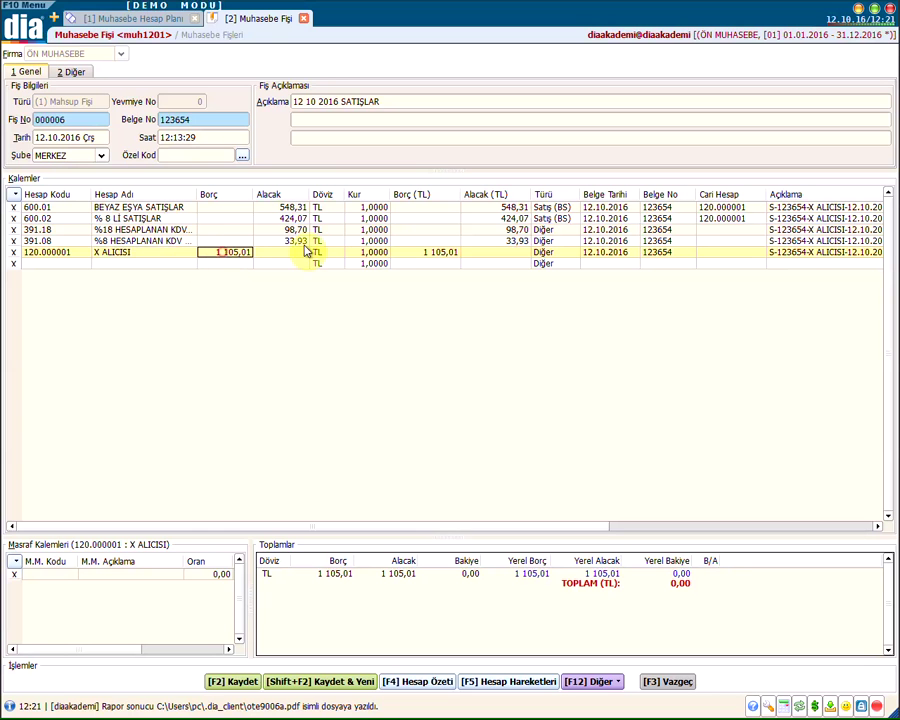
left_click(264, 265)
left_click(160, 253)
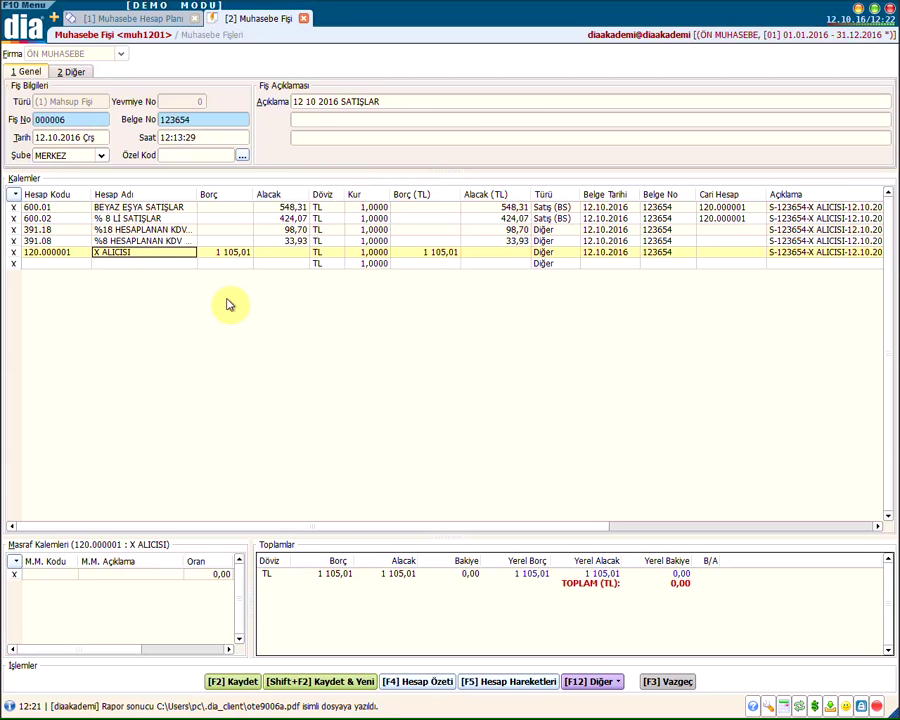
- Save the Mahsup voucher and select the 12 10 2016 SATIŞLAR entry in the voucher list
key("F2")
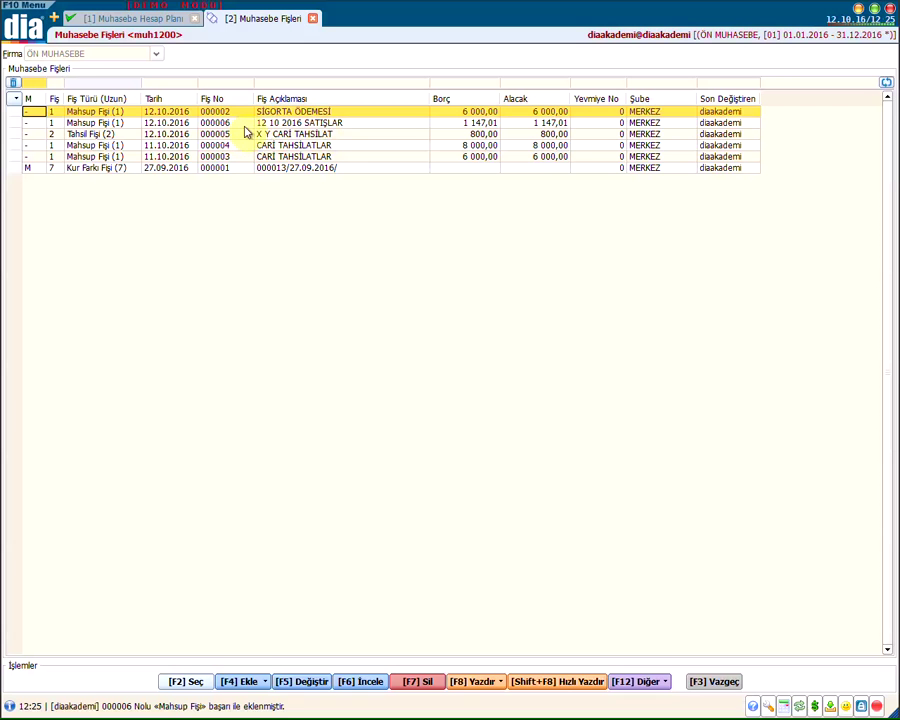
left_click(275, 122)
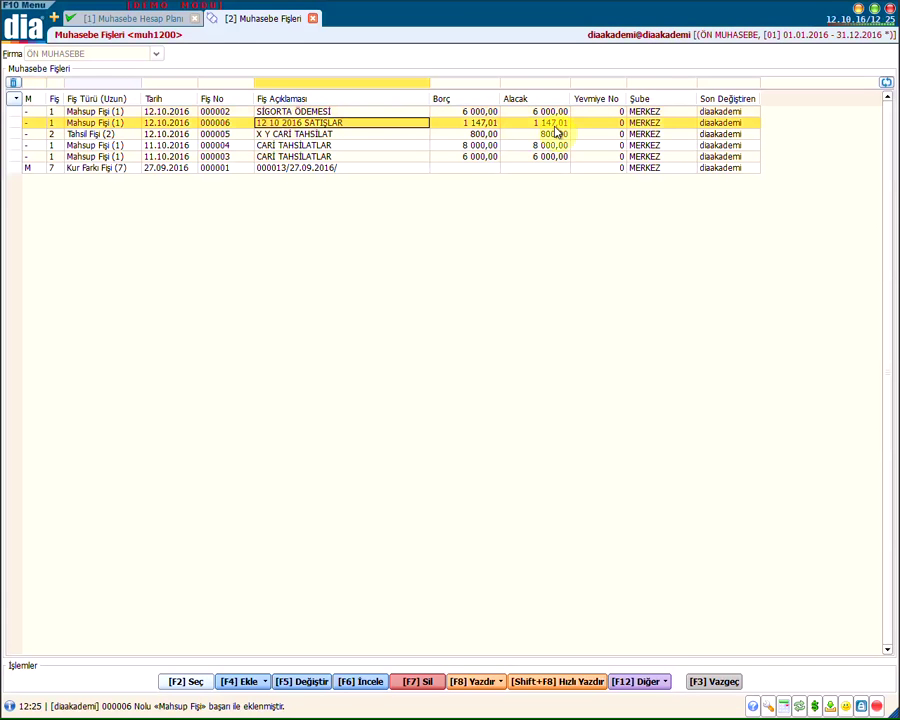